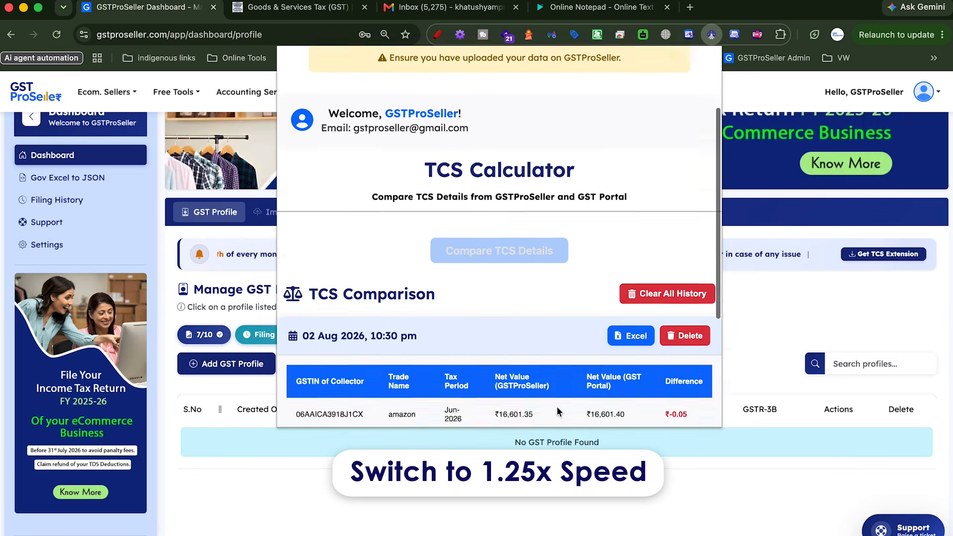
Close the Jun-2026 TCS comparison, which shows a ₹-0.05 difference, and return to the dashboard
scroll(580, 286, up, 1)
click(783, 353)
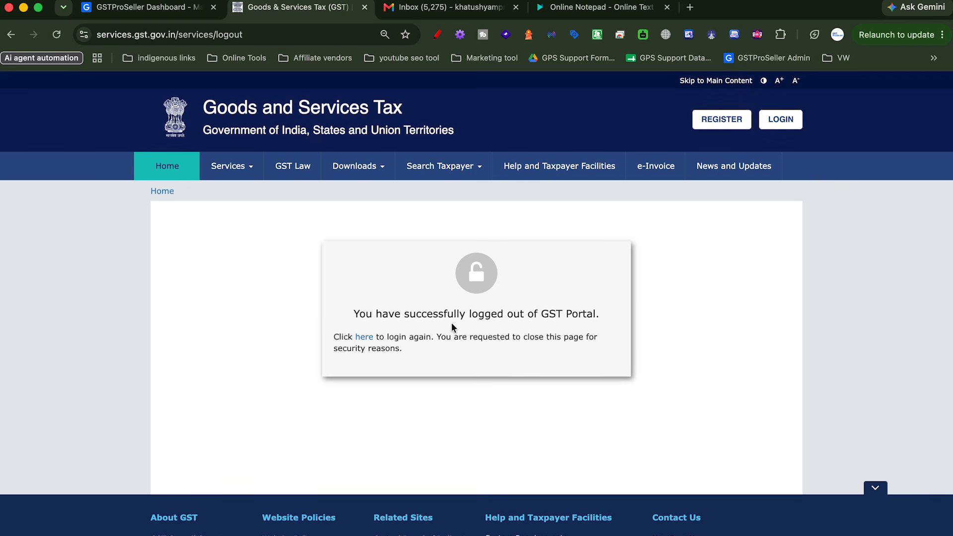
Open the GST portal login and copy the autofilled username into the online notepad
click(780, 119)
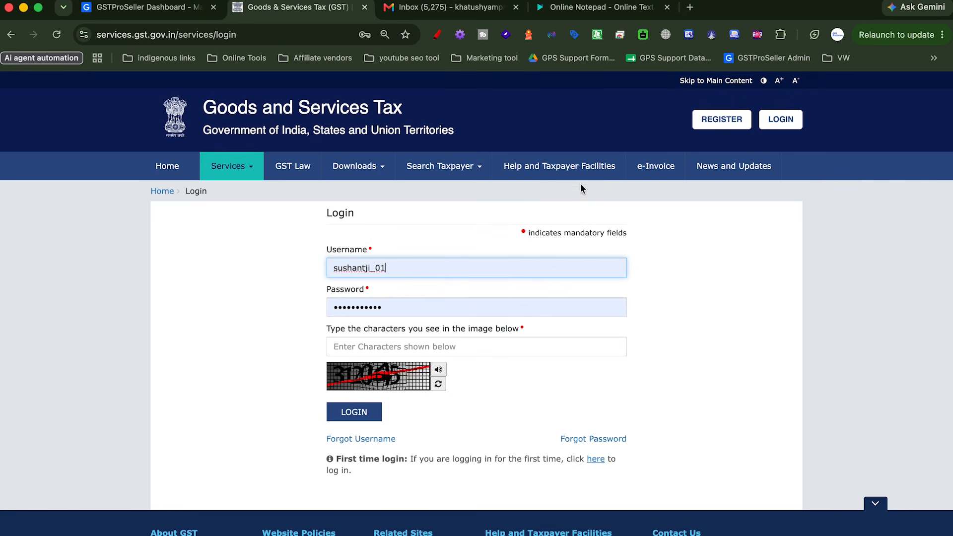
double_click(394, 269)
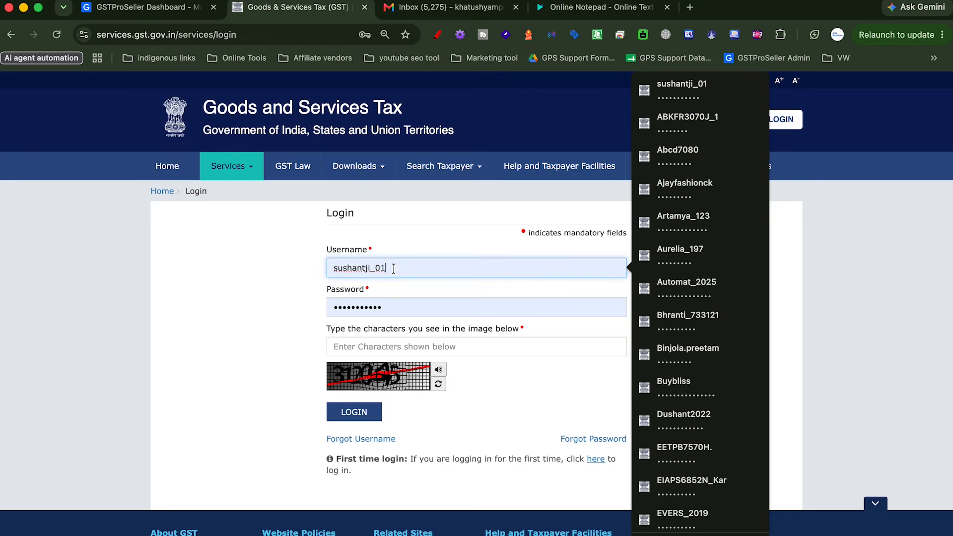
key(ctrl+c)
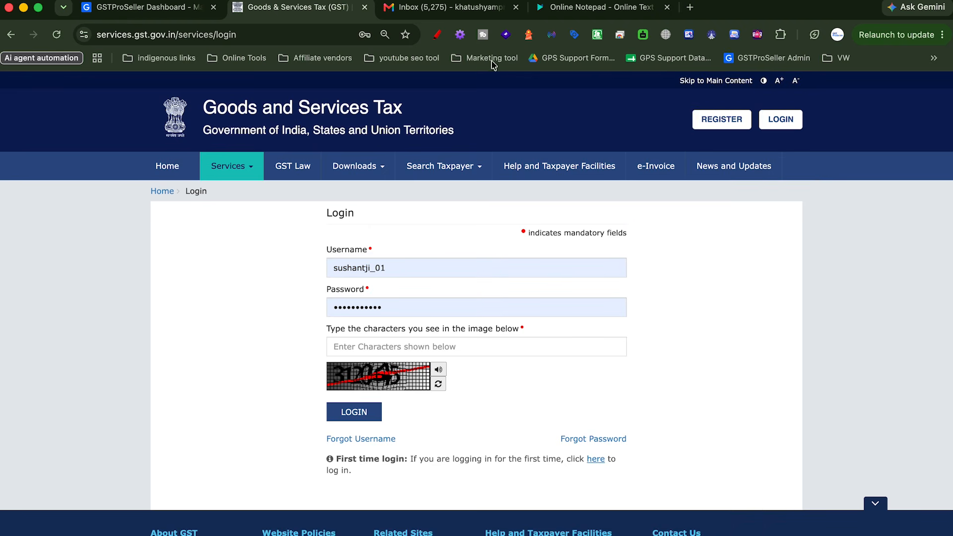
click(596, 7)
key(ctrl+v)
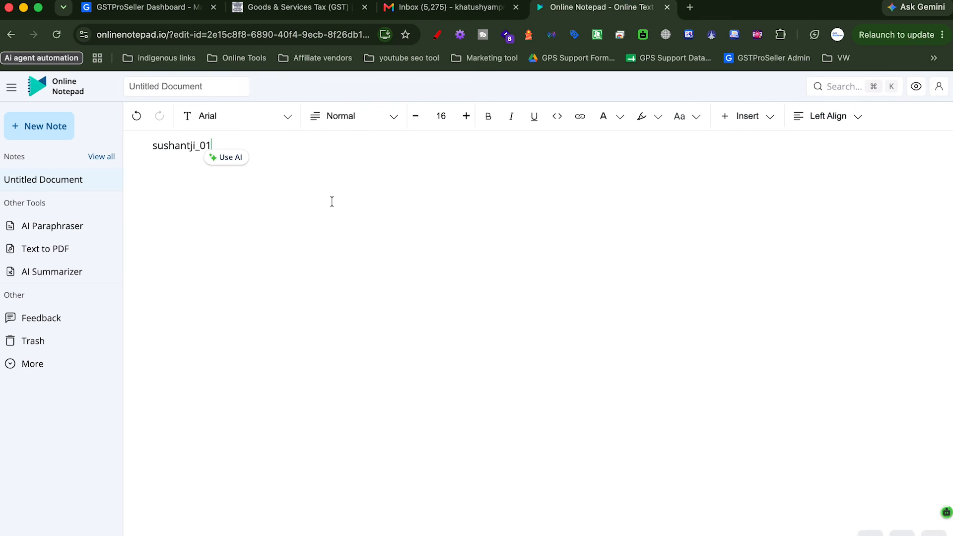
Enter the captcha on the GST login page and sign in to the taxpayer dashboard
click(304, 14)
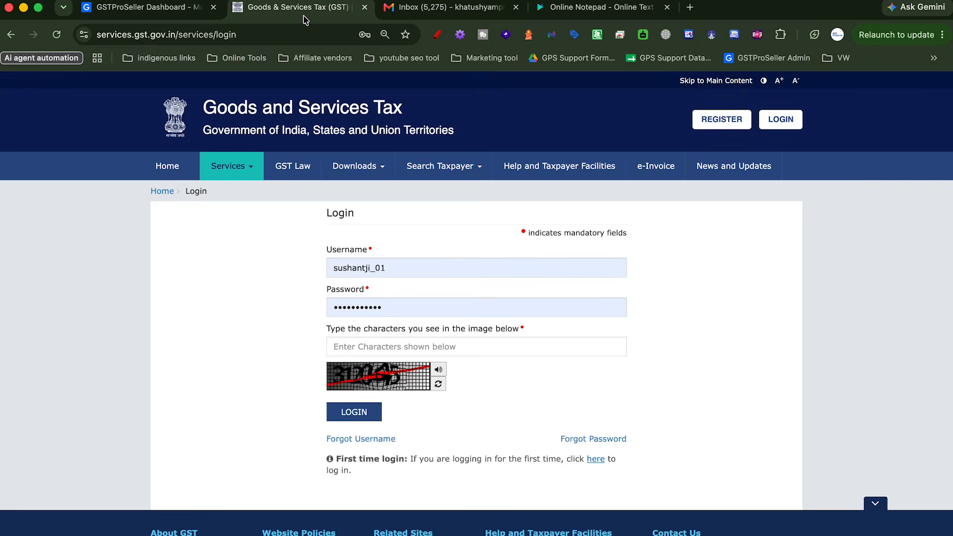
click(359, 341)
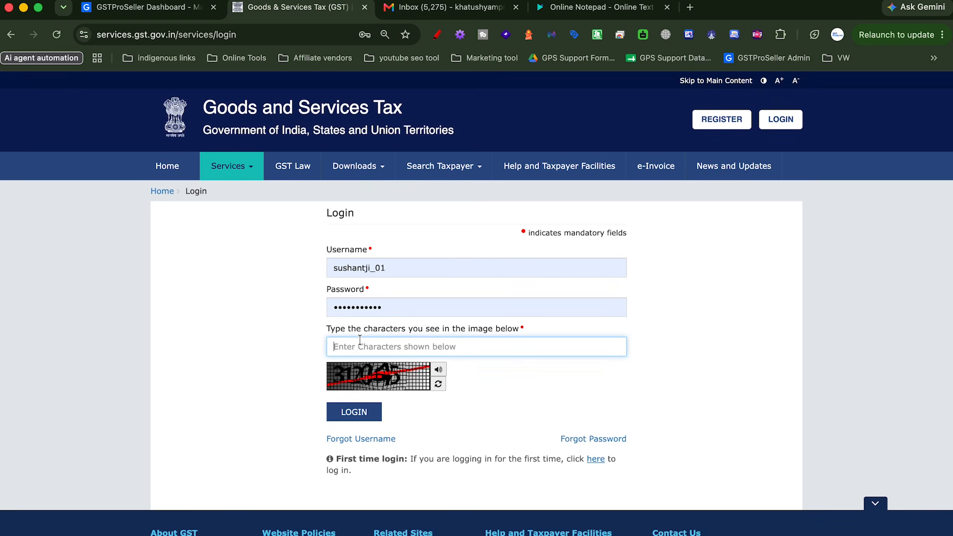
text(31)
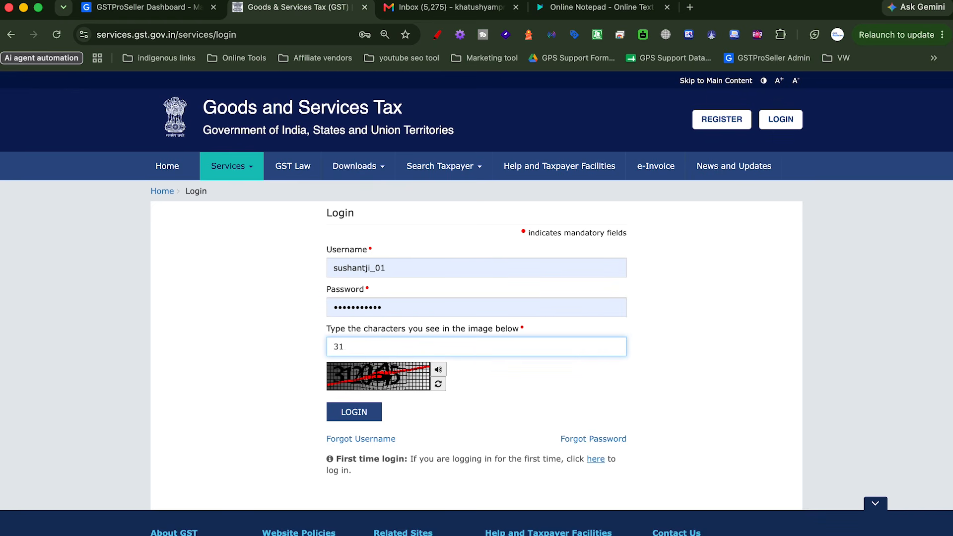
text(2045)
click(343, 403)
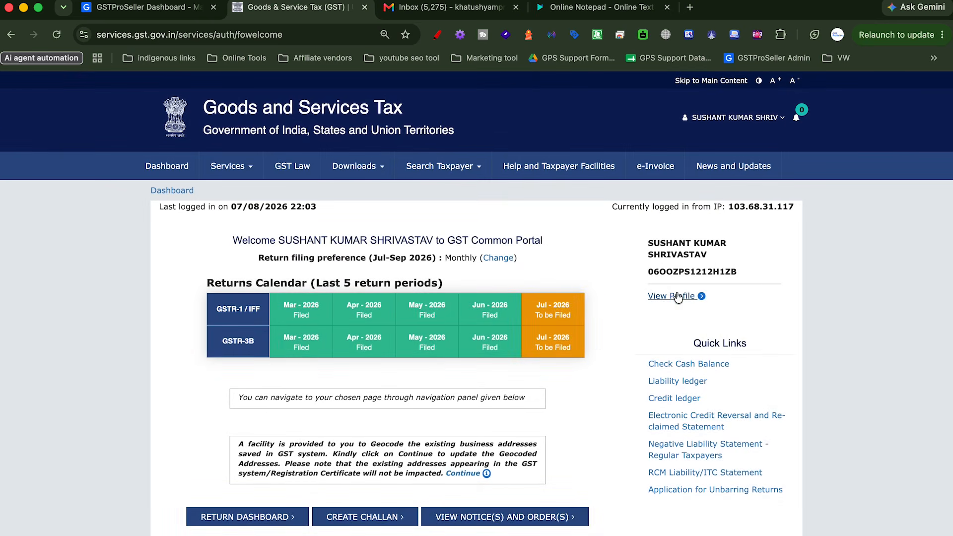
Go to Manage API Access from the taxpayer's My Profile page
click(767, 124)
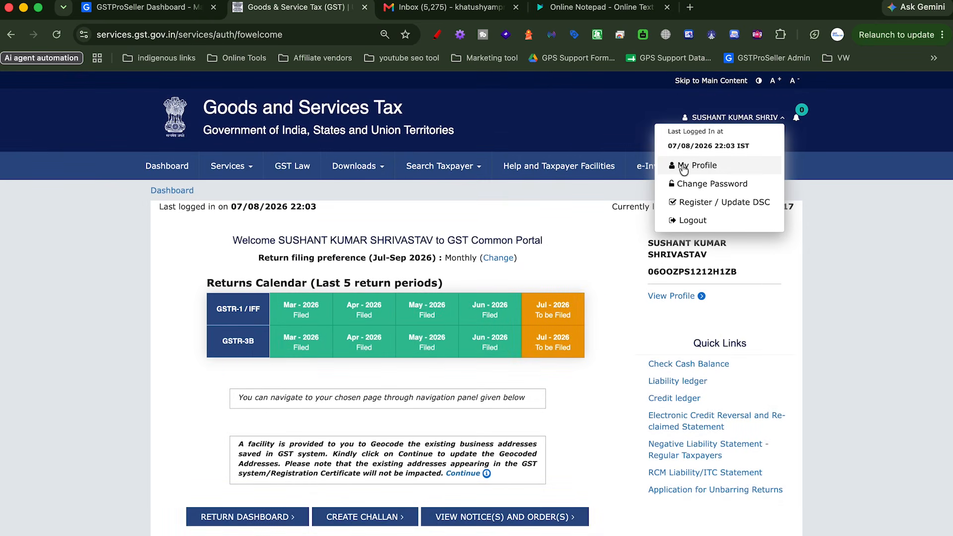
click(683, 300)
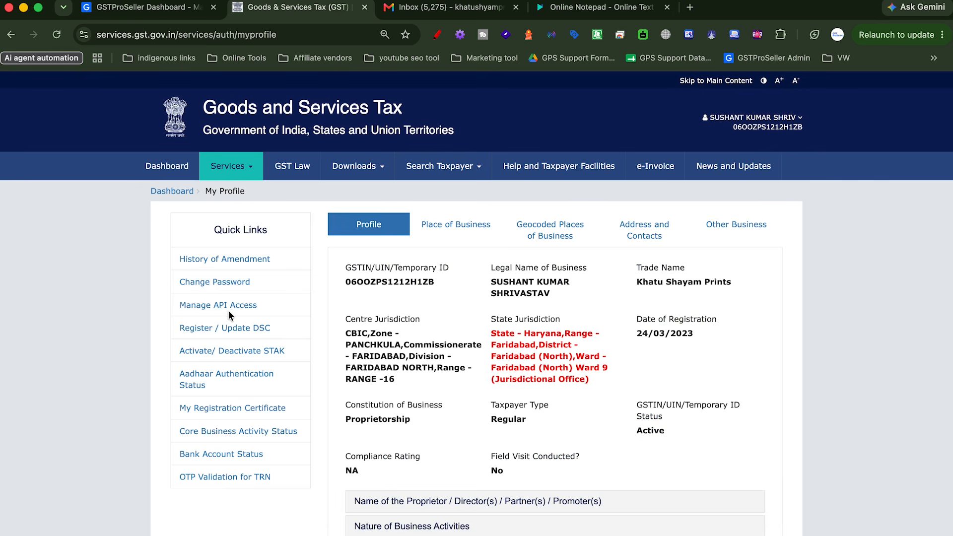
click(224, 304)
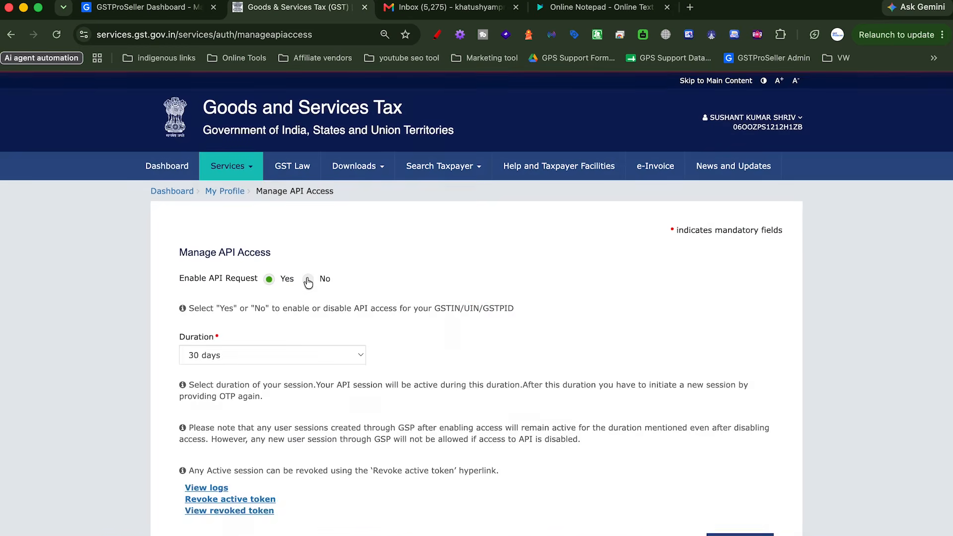
click(308, 280)
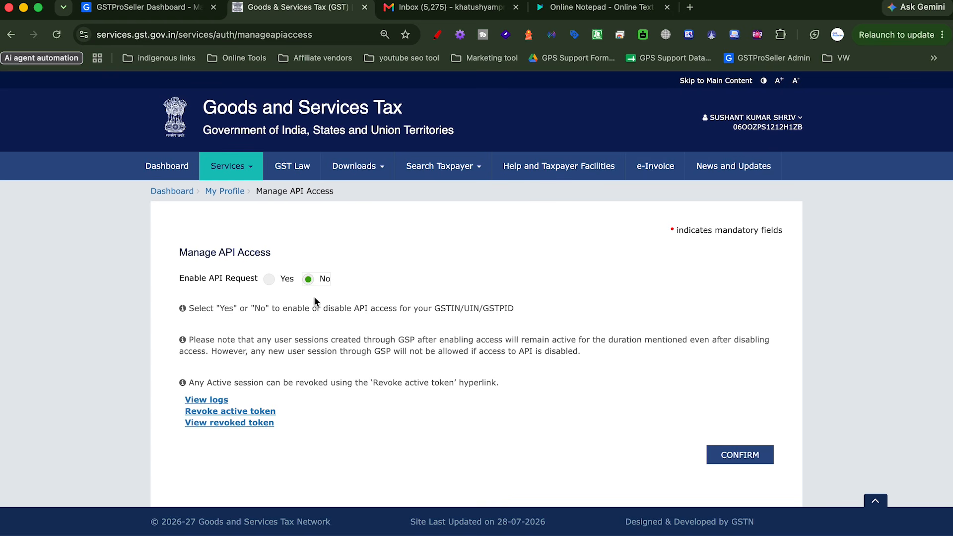
Enable API access for the GSTIN with a 30-day session duration and confirm it
click(268, 280)
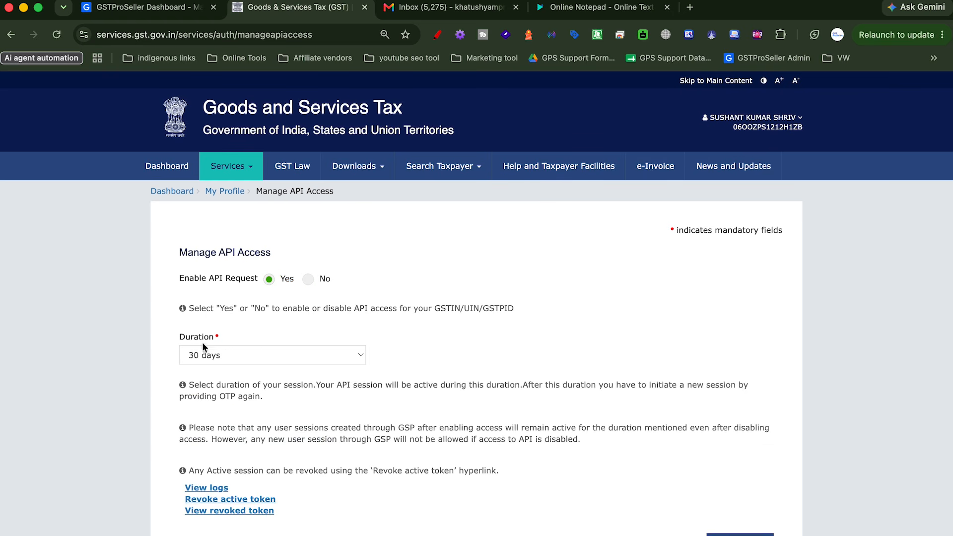
click(246, 350)
click(213, 353)
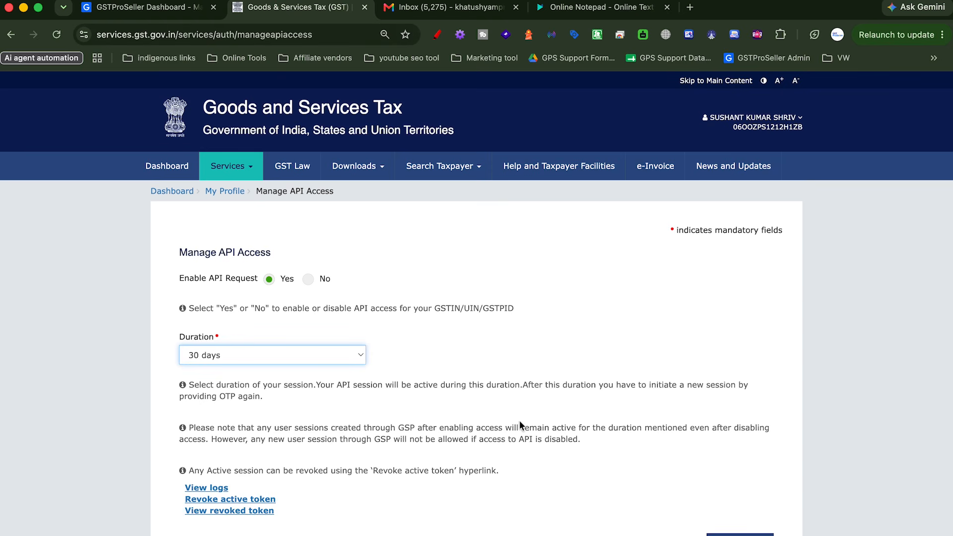
scroll(520, 421, down, 2)
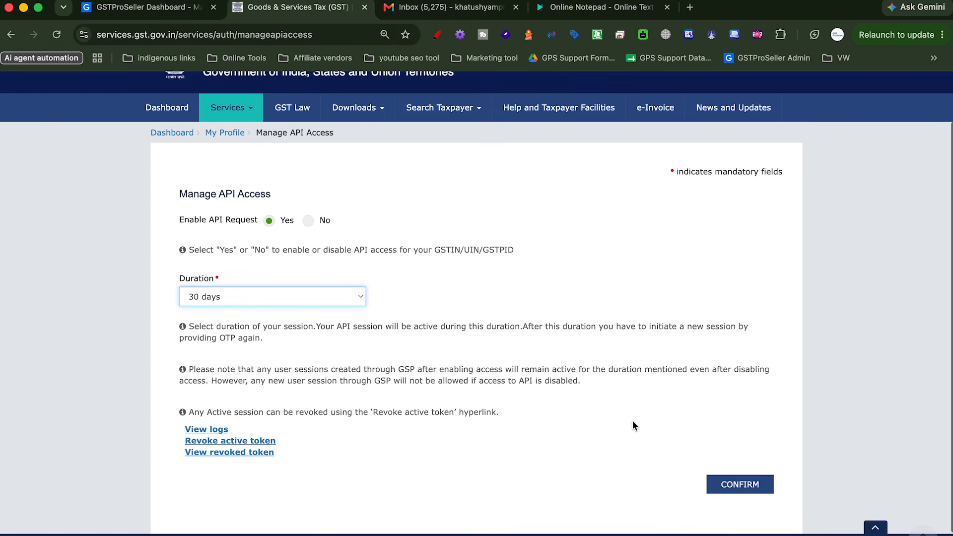
click(737, 487)
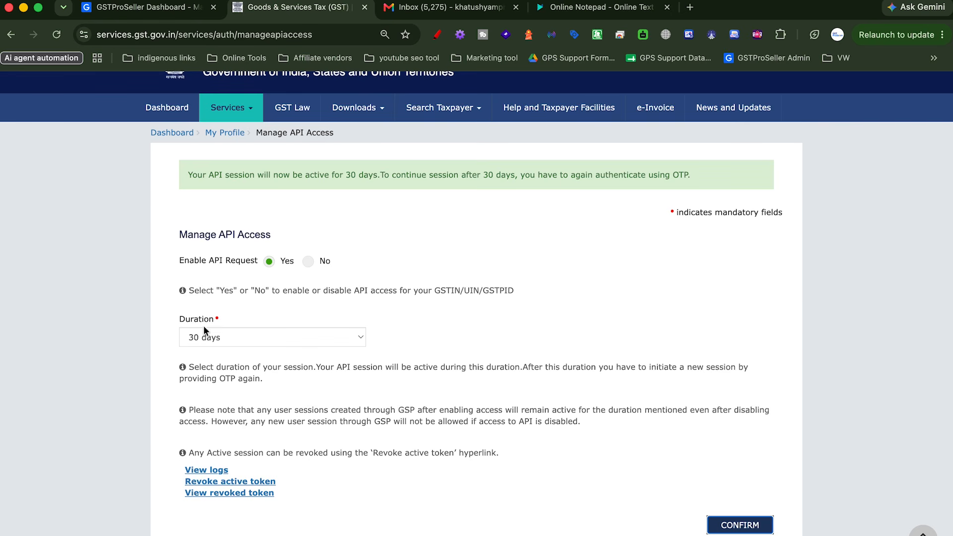
click(154, 7)
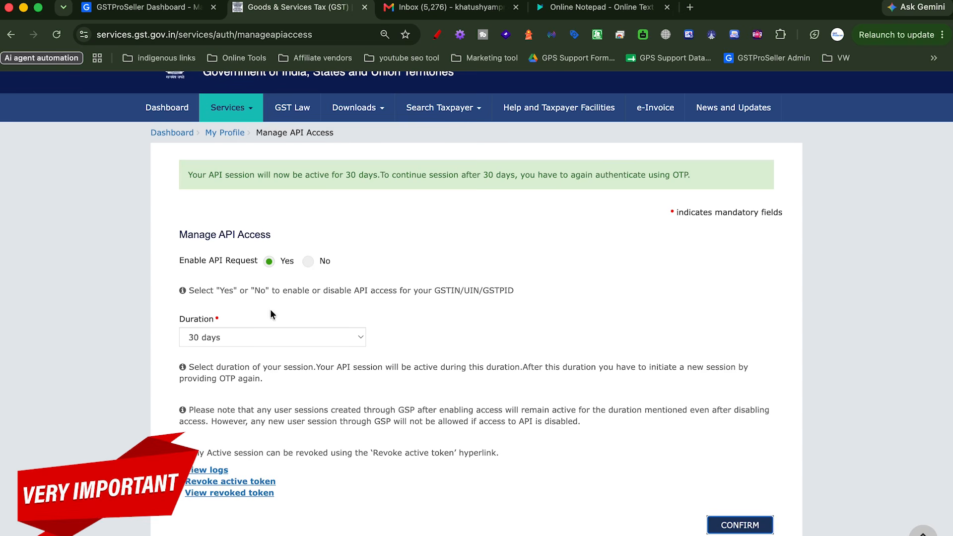
Go to GSTProSeller's Manage GST Profiles page, whose profile list is still empty
click(142, 7)
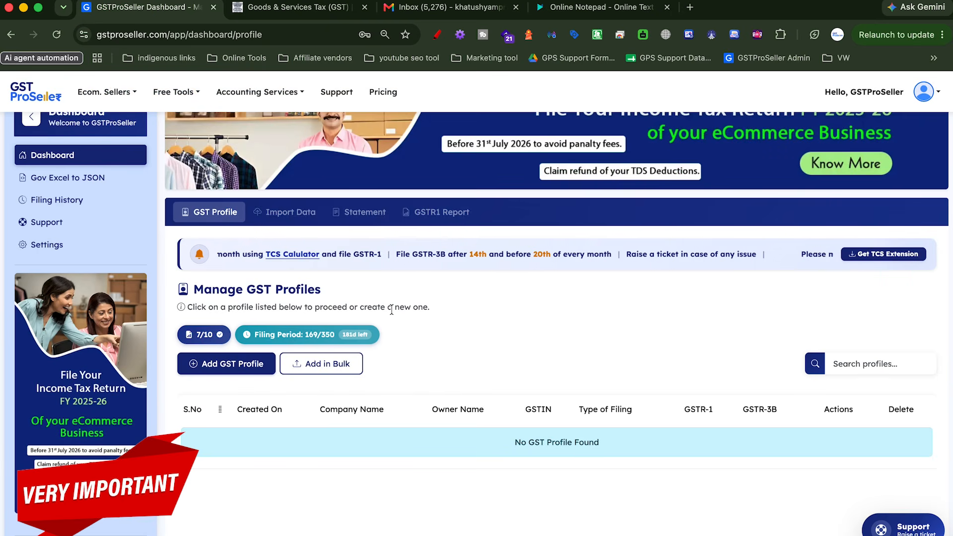
Start a new GST profile and paste in the GSTIN copied from the portal for validation
click(233, 364)
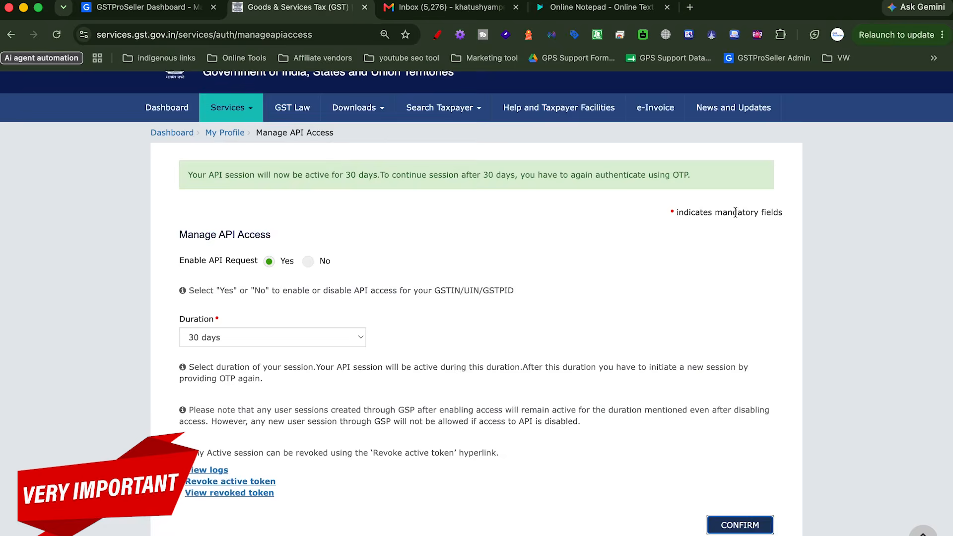
scroll(701, 227, up, 2)
double_click(754, 129)
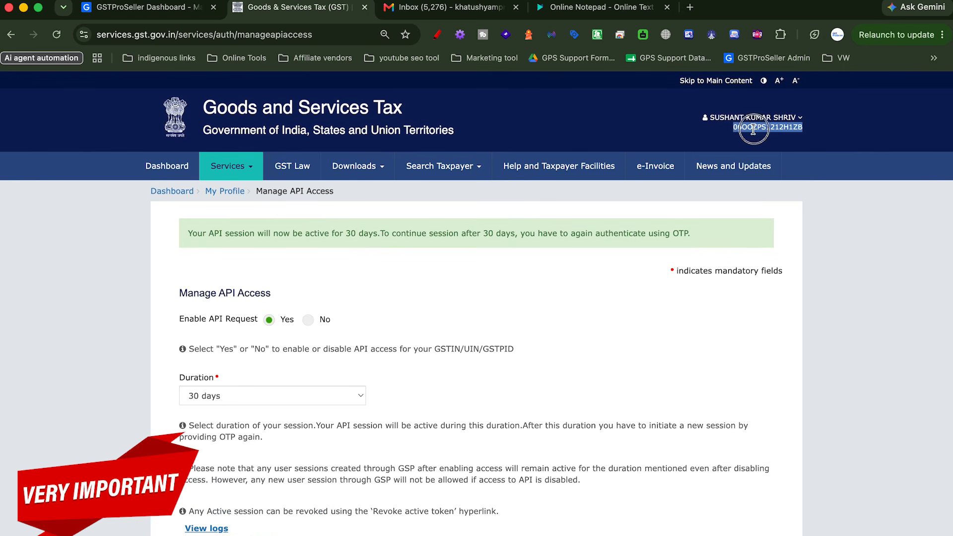
click(141, 7)
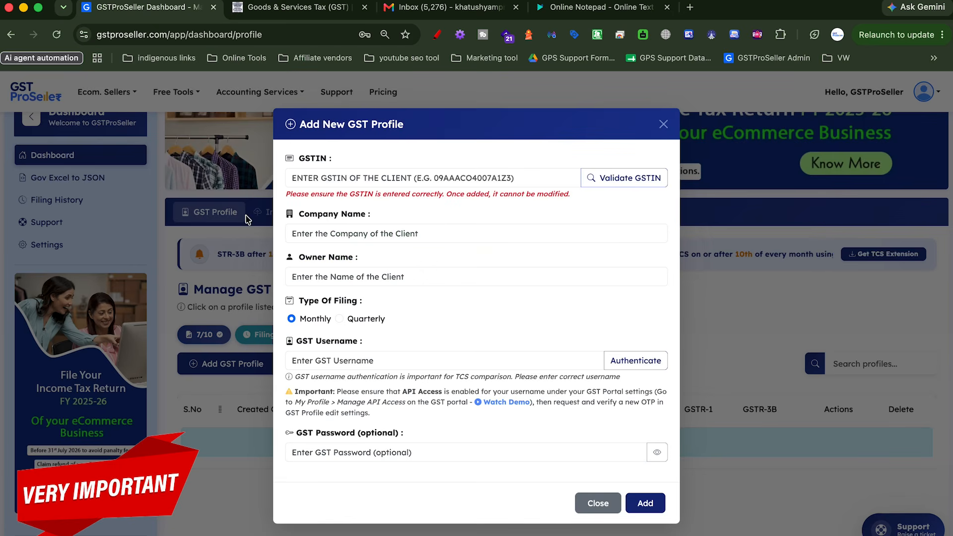
click(319, 177)
key(super+v)
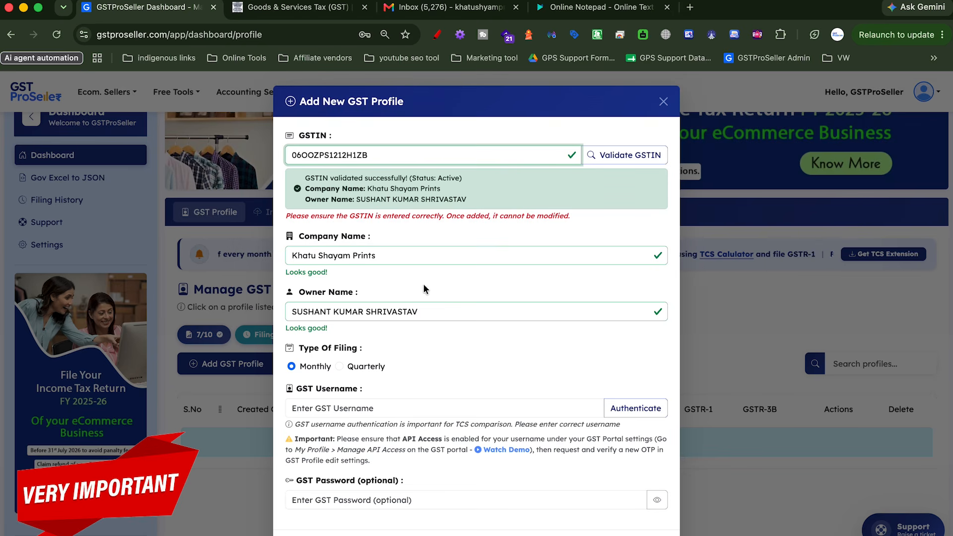
scroll(575, 286, down, 1)
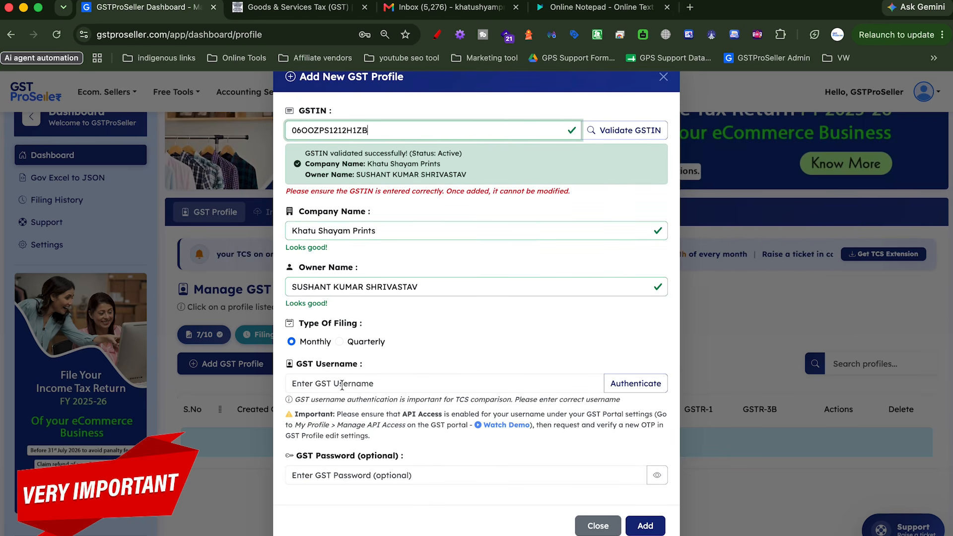
Enter the portal username saved in the note and authenticate it to request an OTP
click(573, 8)
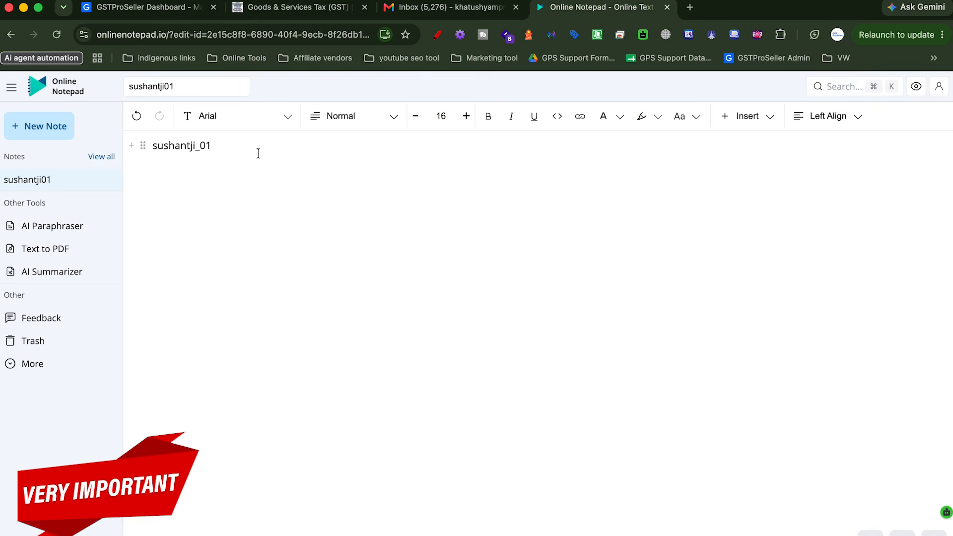
key(super+a)
click(125, 7)
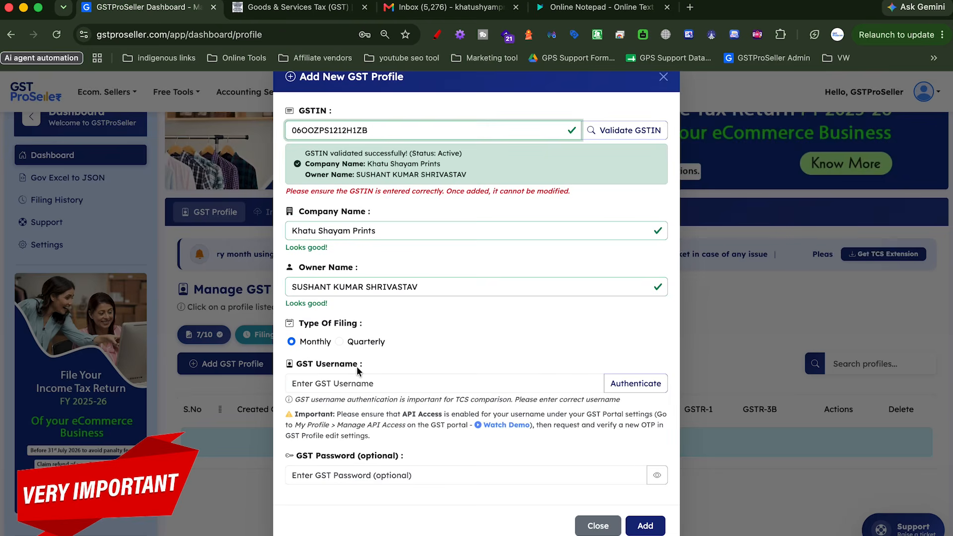
click(355, 383)
key(super+v)
click(628, 383)
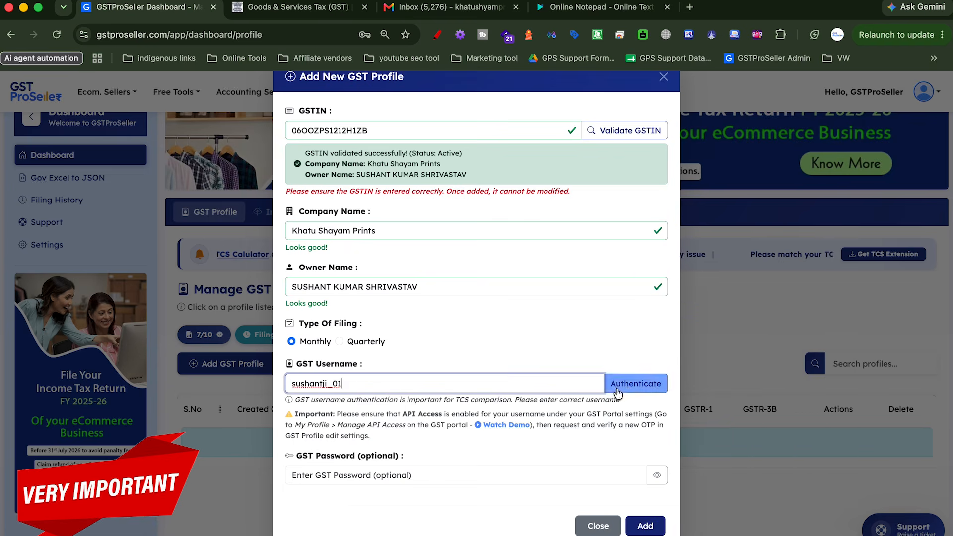
scroll(471, 410, down, 3)
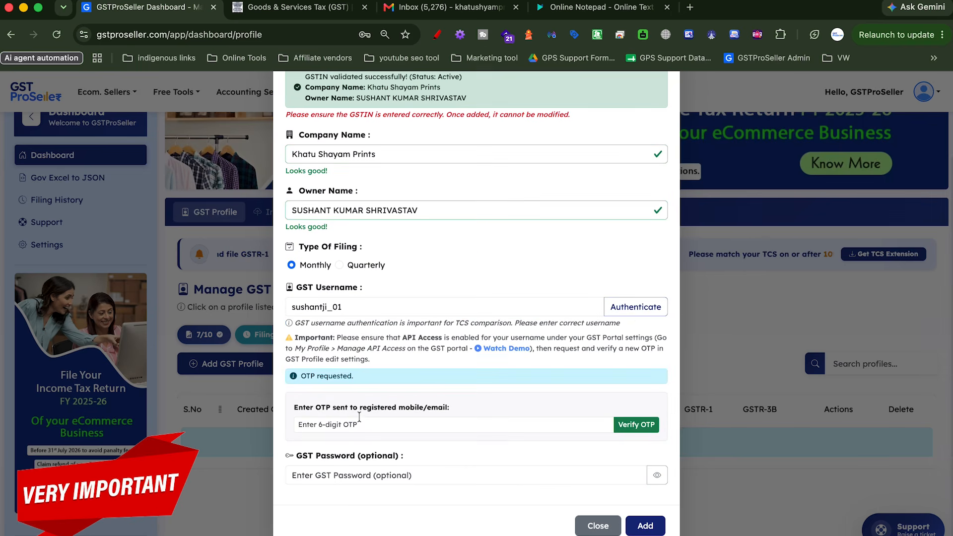
click(447, 7)
Take the OTP from the latest Intimation of OTP email and verify it in the profile form
click(321, 192)
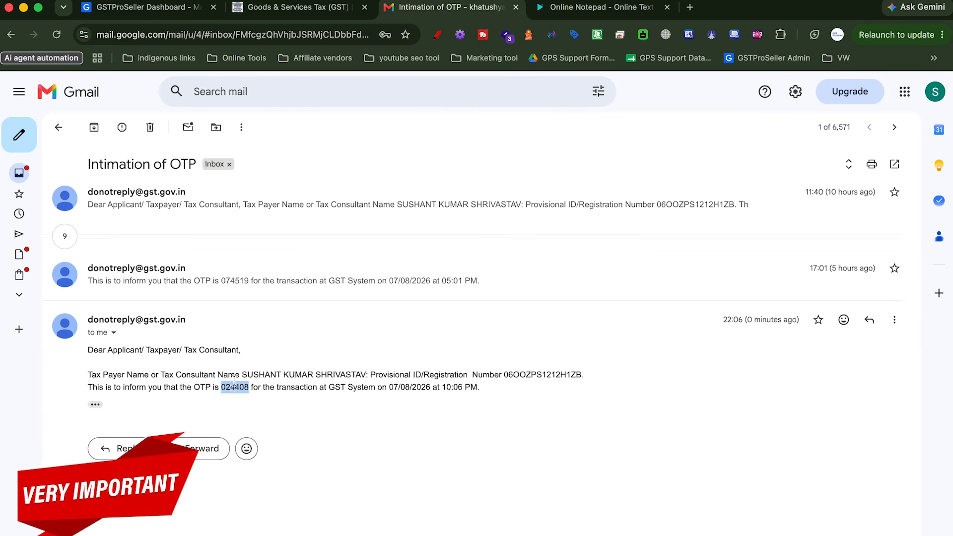
click(149, 6)
click(323, 423)
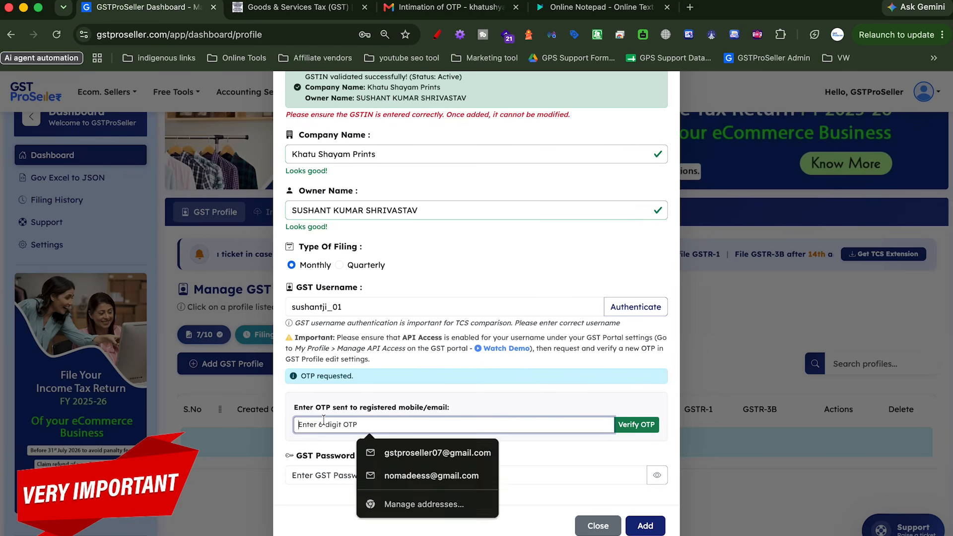
key(ctrl+v)
click(637, 424)
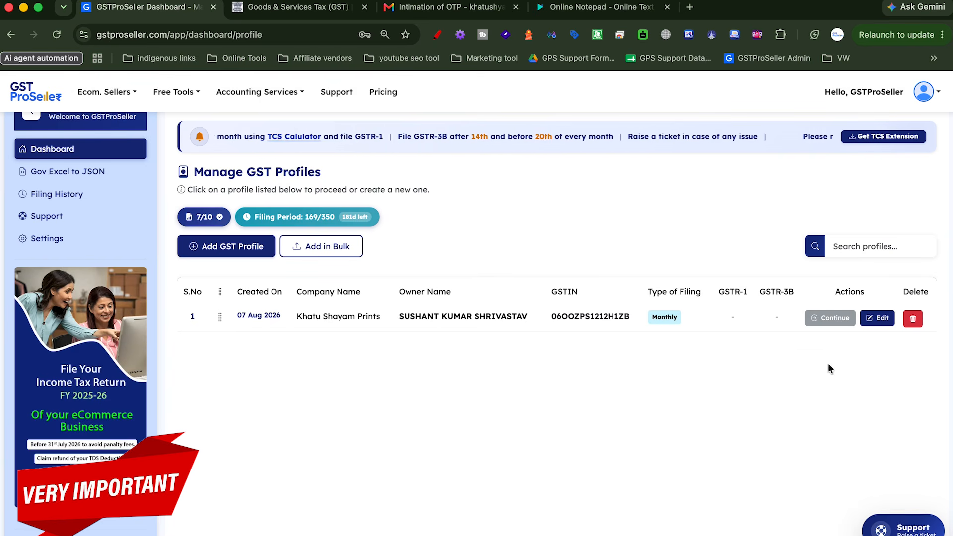
click(877, 318)
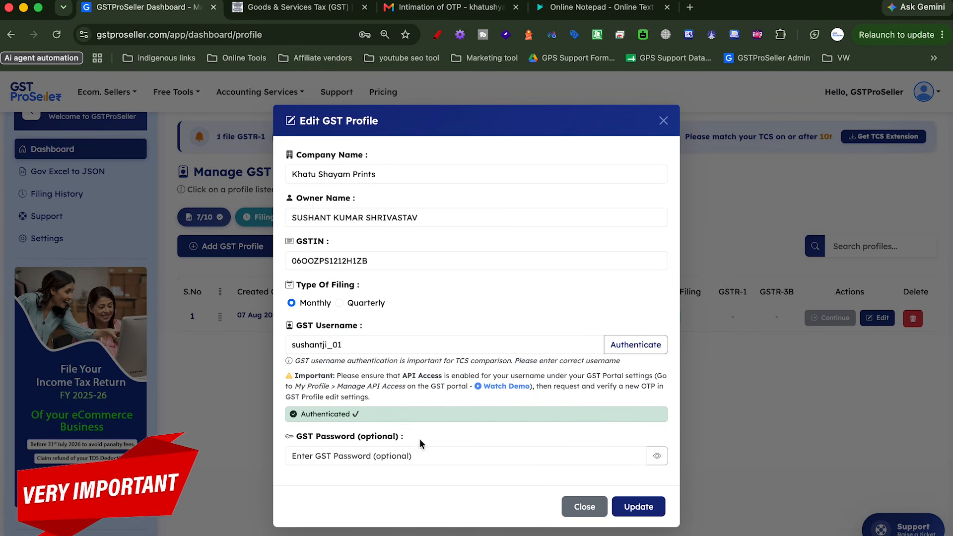
drag(348, 345, 280, 343)
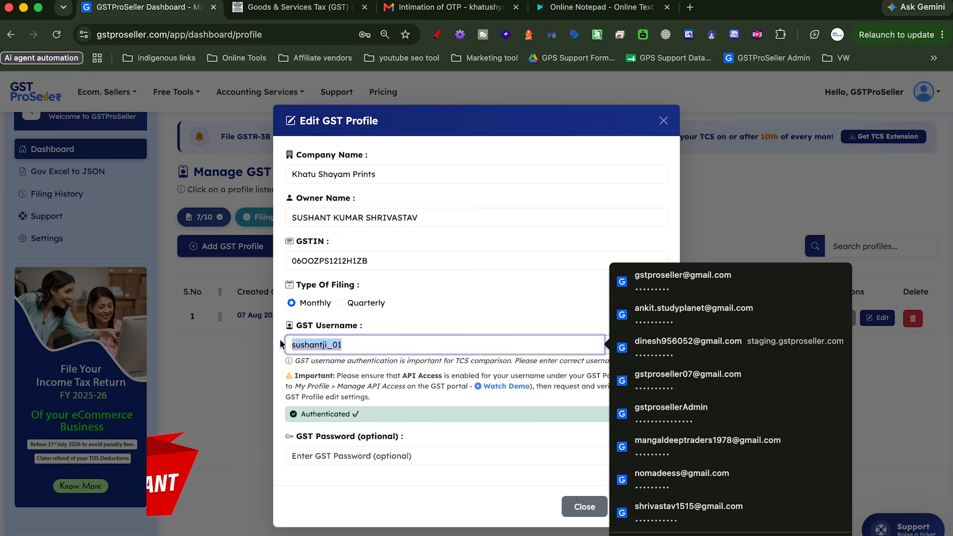
click(373, 378)
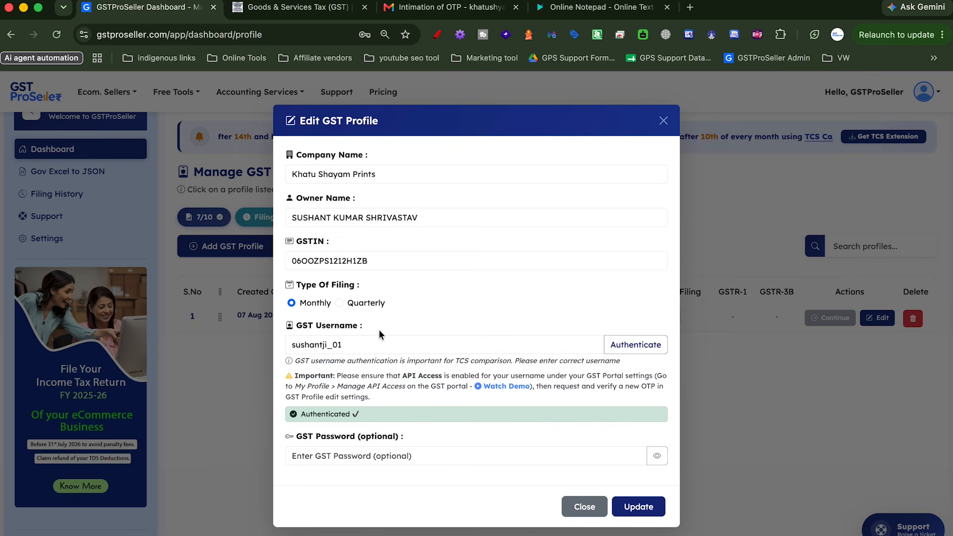
click(276, 9)
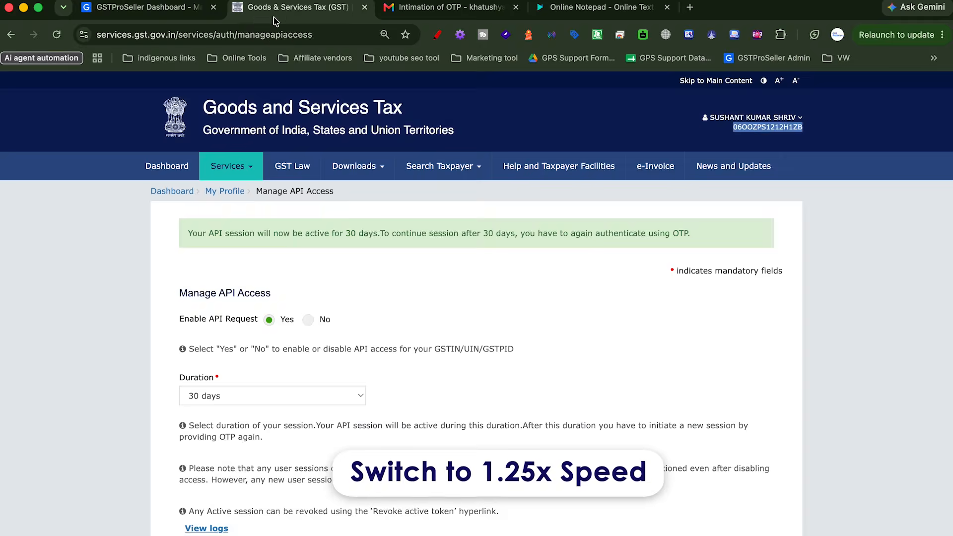
click(133, 12)
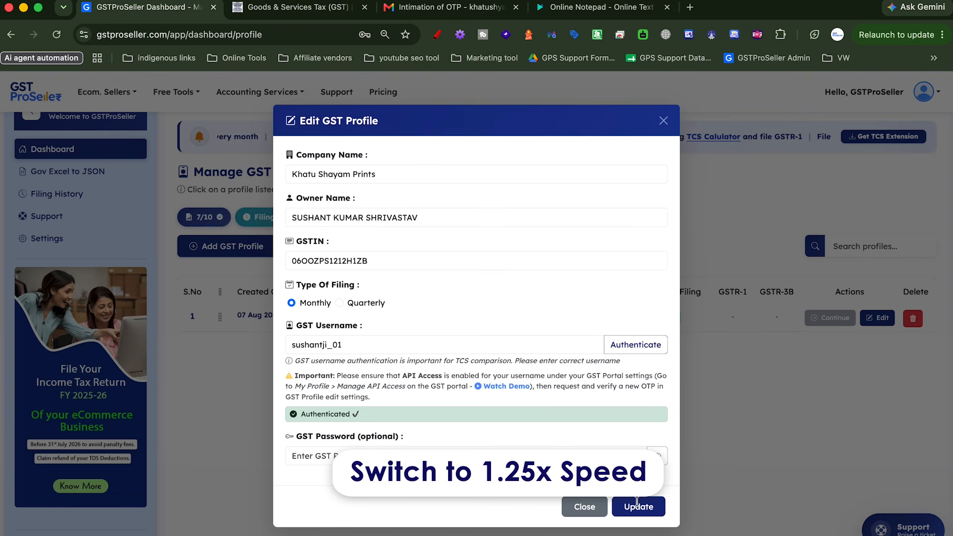
click(663, 121)
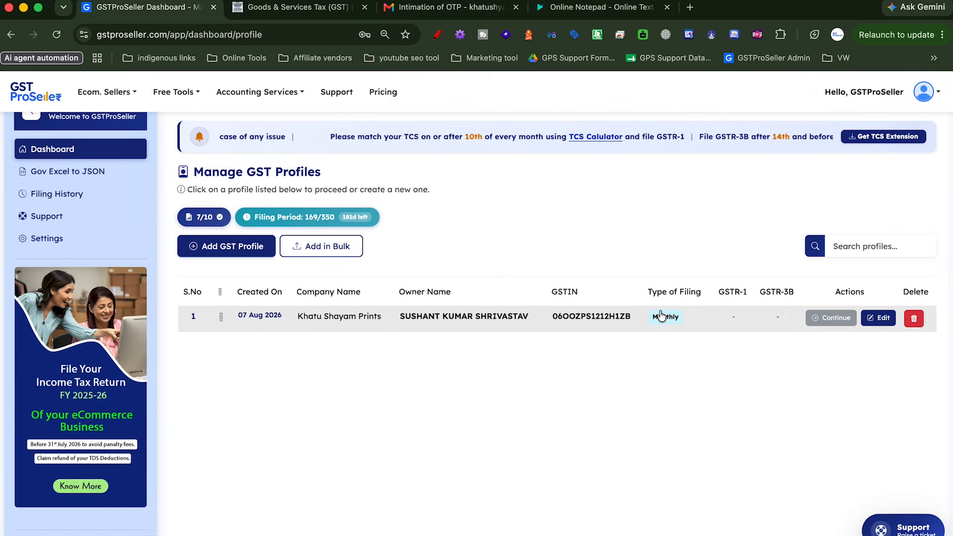
Expand the Khatu Shayam Prints profile to show its six-month GSTR1 and GSTR3B filing track
click(543, 322)
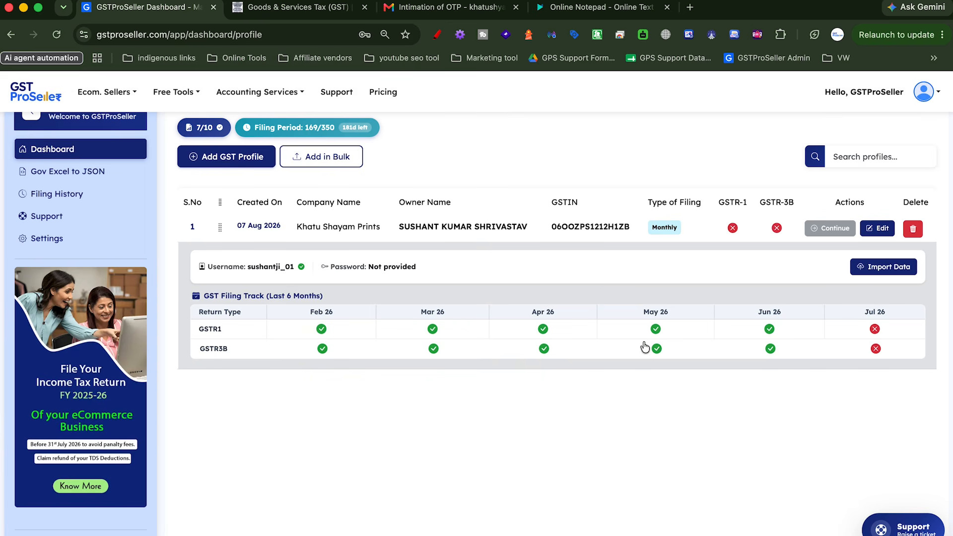
Set the import filing period to June 2026 and open Meesho's upload form
click(868, 267)
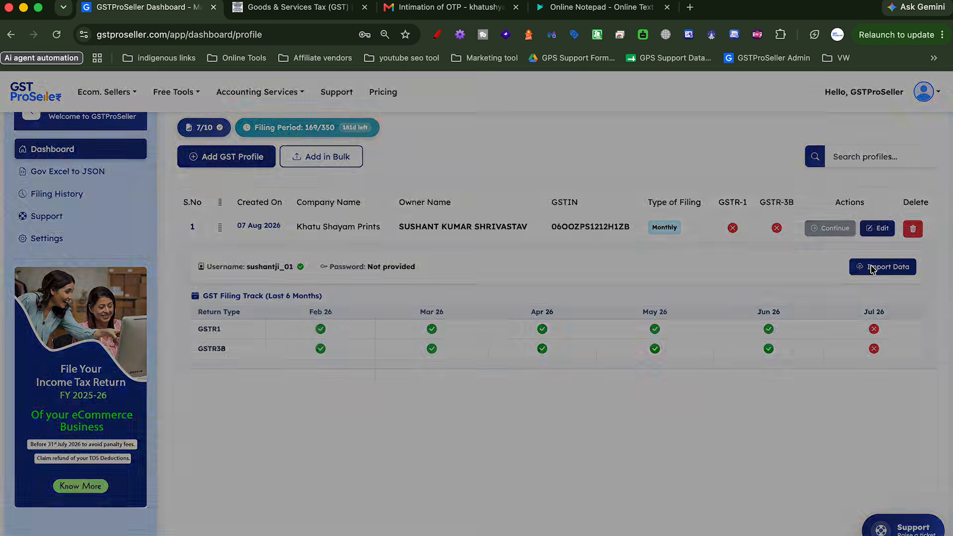
click(364, 365)
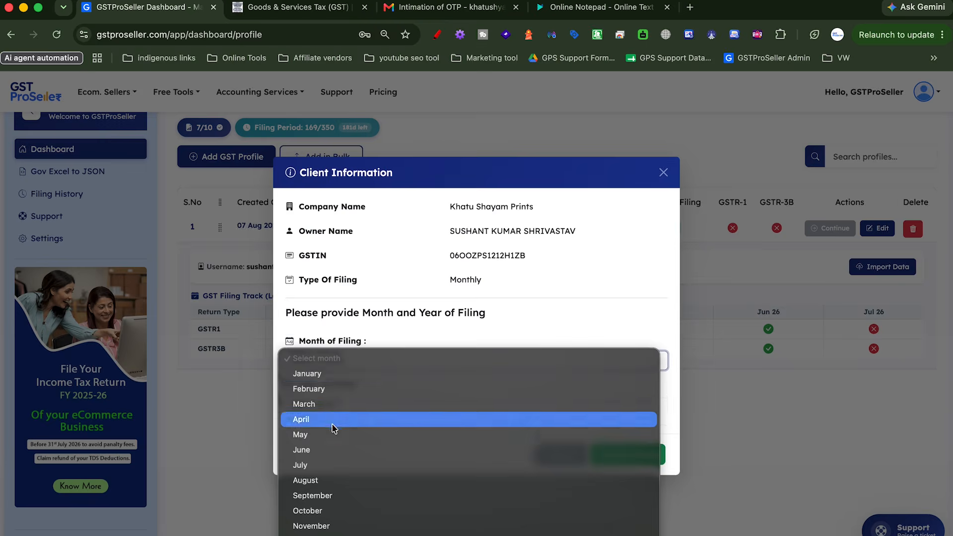
click(319, 455)
click(327, 405)
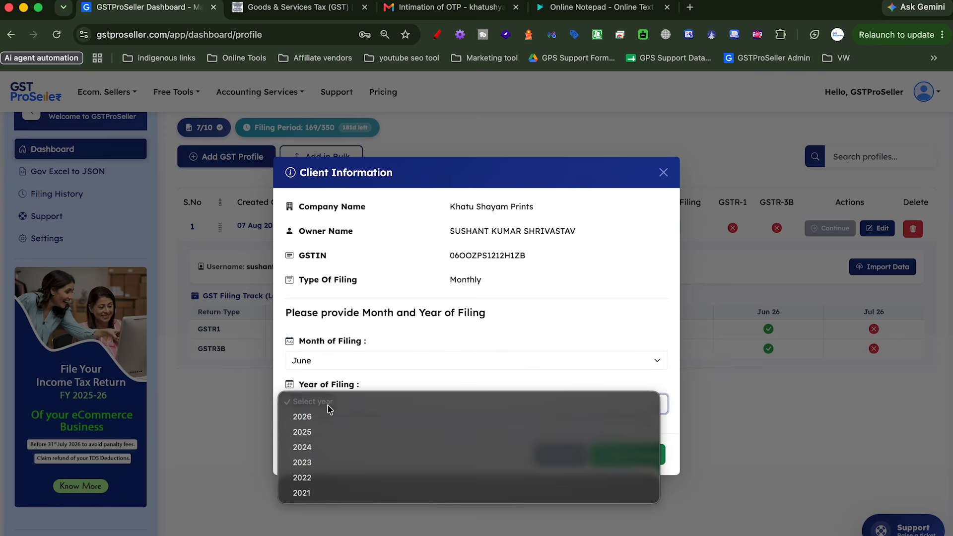
click(347, 416)
click(628, 453)
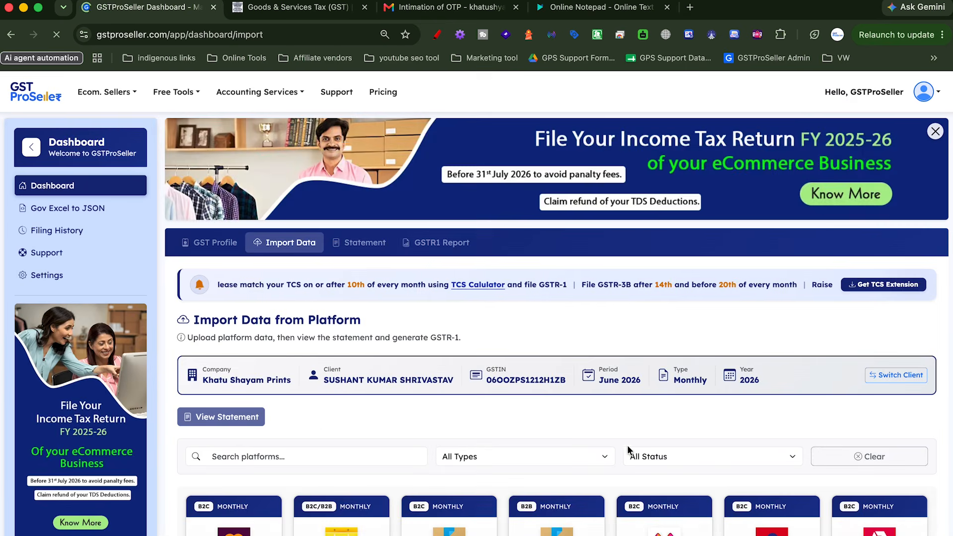
scroll(497, 454, down, 5)
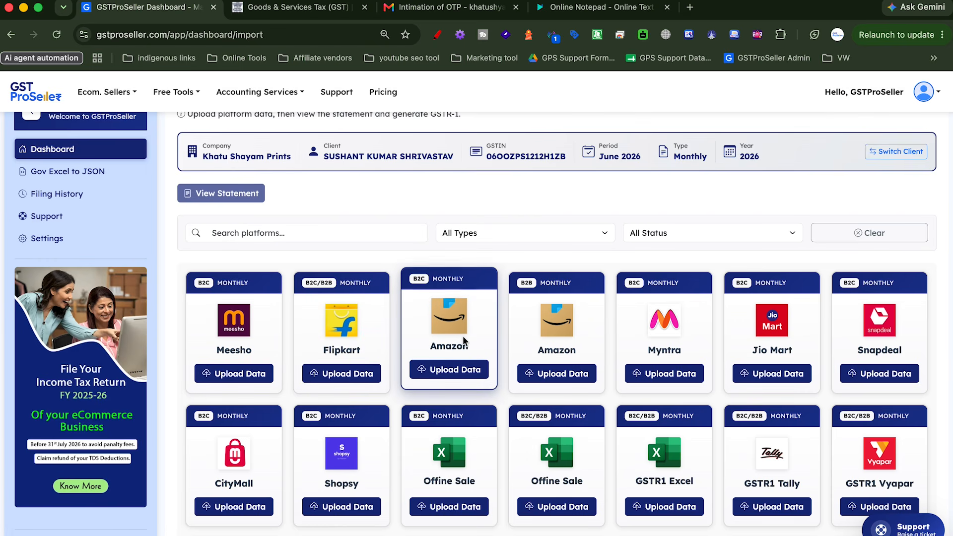
click(221, 377)
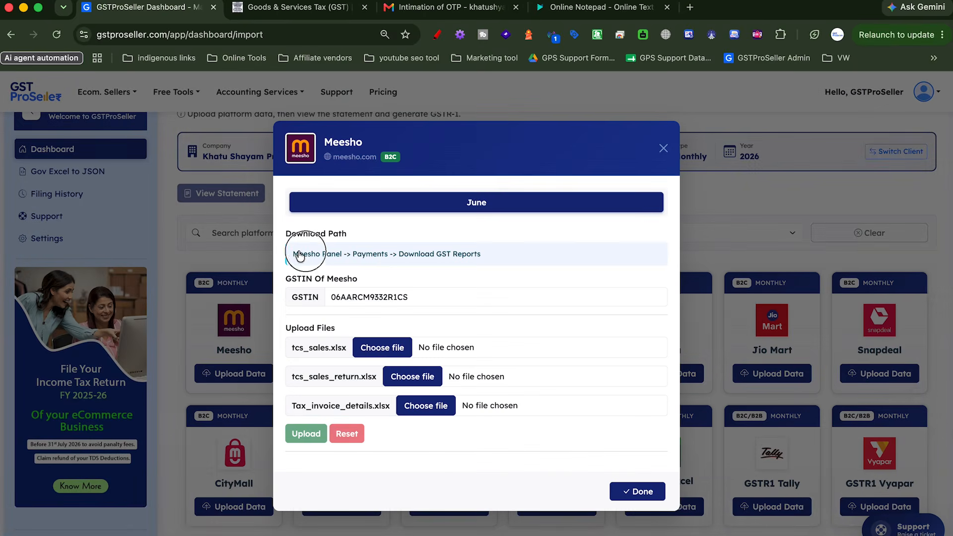
Attach tcs_sales.xlsx from the KSP june 26 Meesho gst_1101302_6_2026 folder as the sales file
drag(300, 256, 502, 262)
click(519, 282)
drag(286, 252, 496, 254)
click(496, 297)
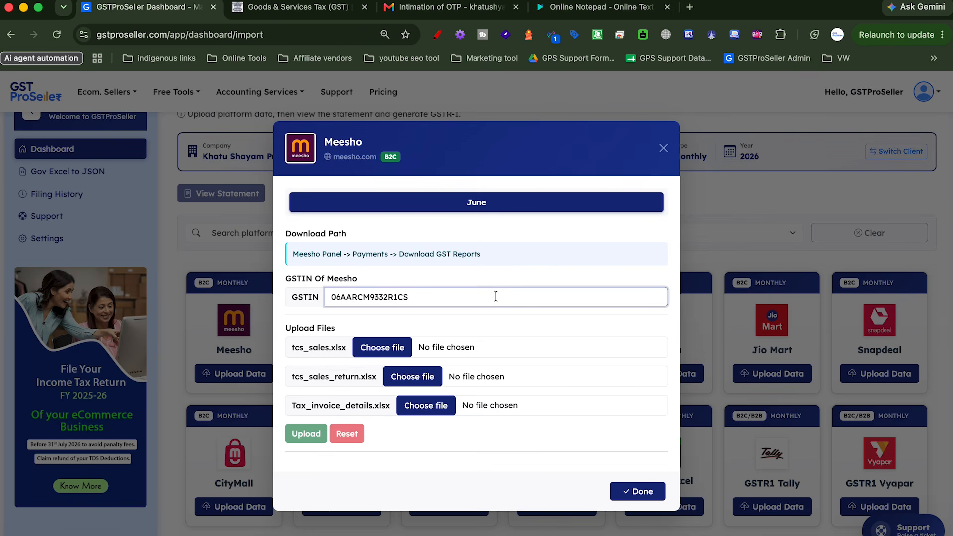
click(382, 348)
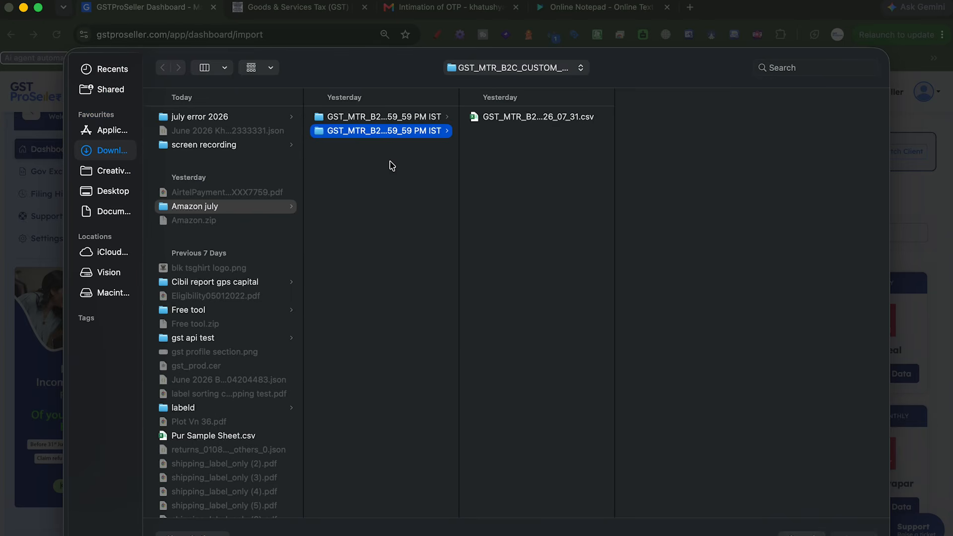
click(268, 119)
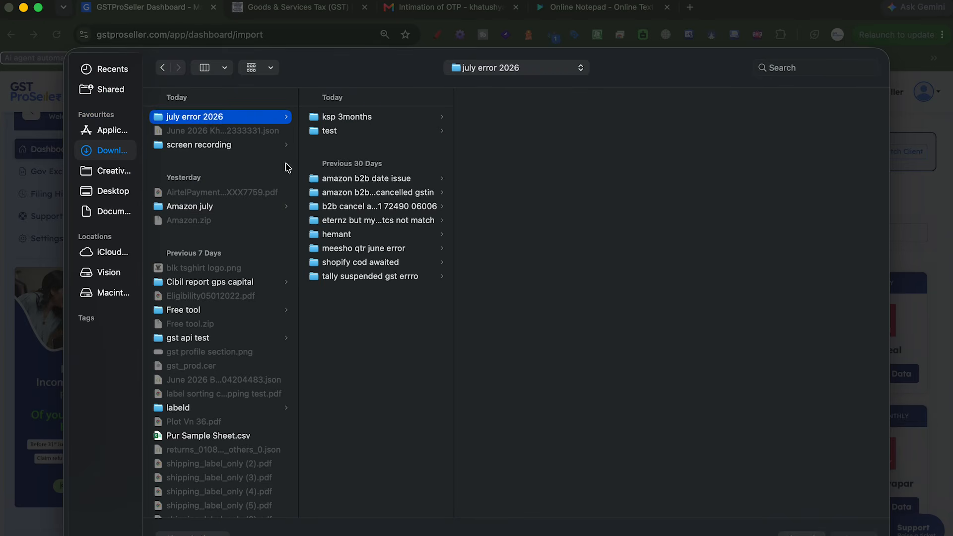
click(383, 119)
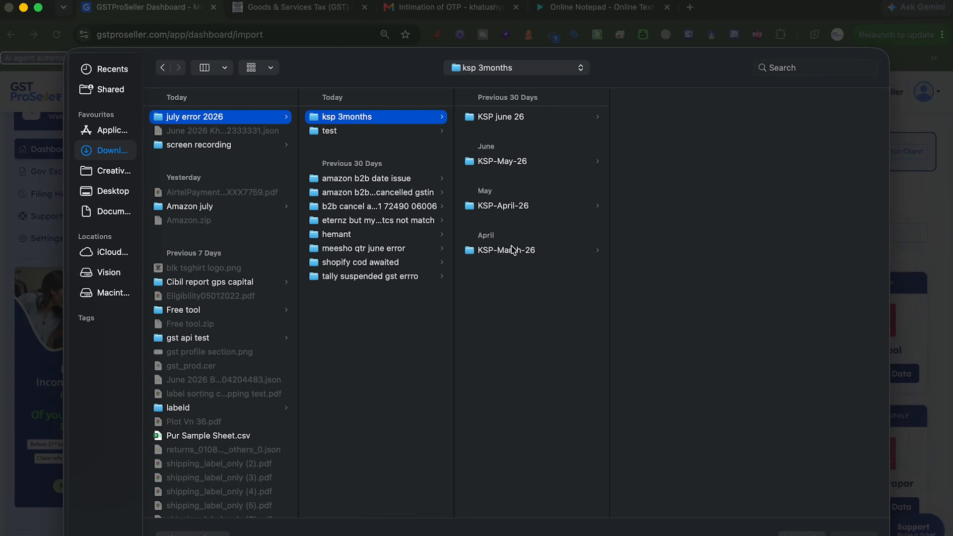
click(491, 119)
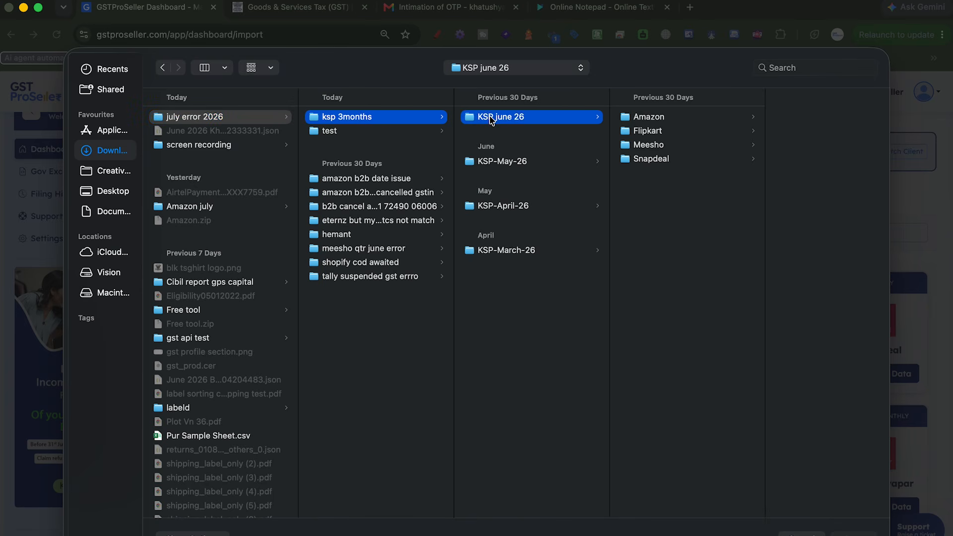
click(657, 145)
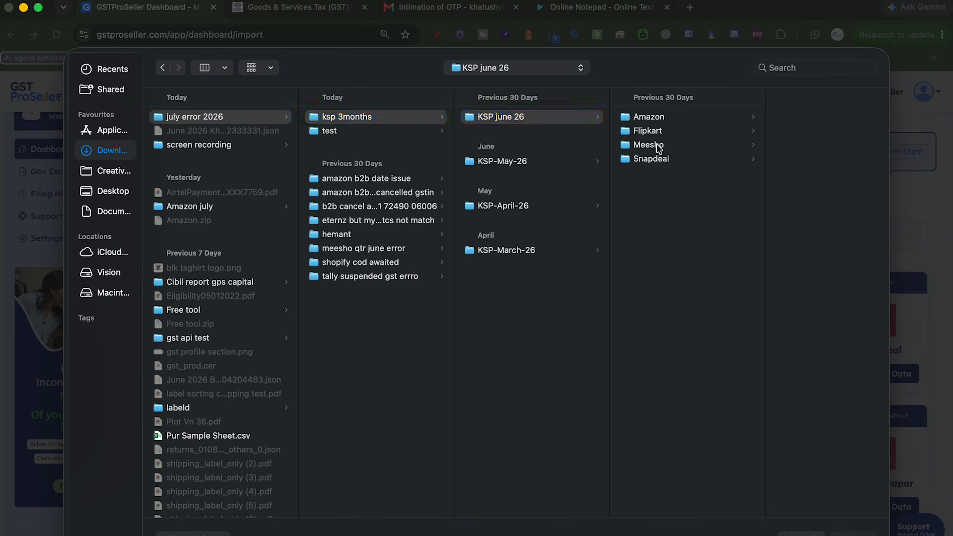
key(Right)
key(Down)
key(Right)
key(Down)
key(Return)
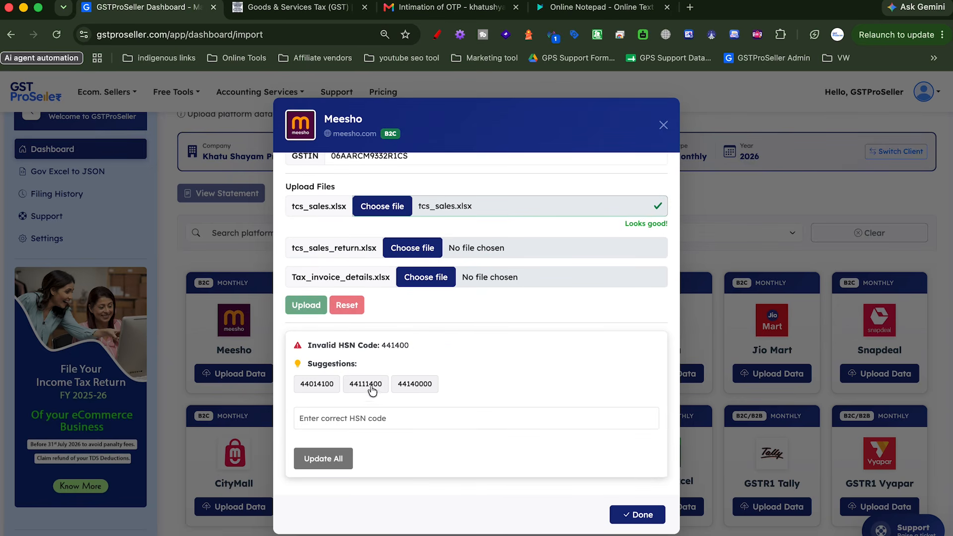
Correct invalid HSN 441400 to the suggested 44111400 across all rows
click(433, 386)
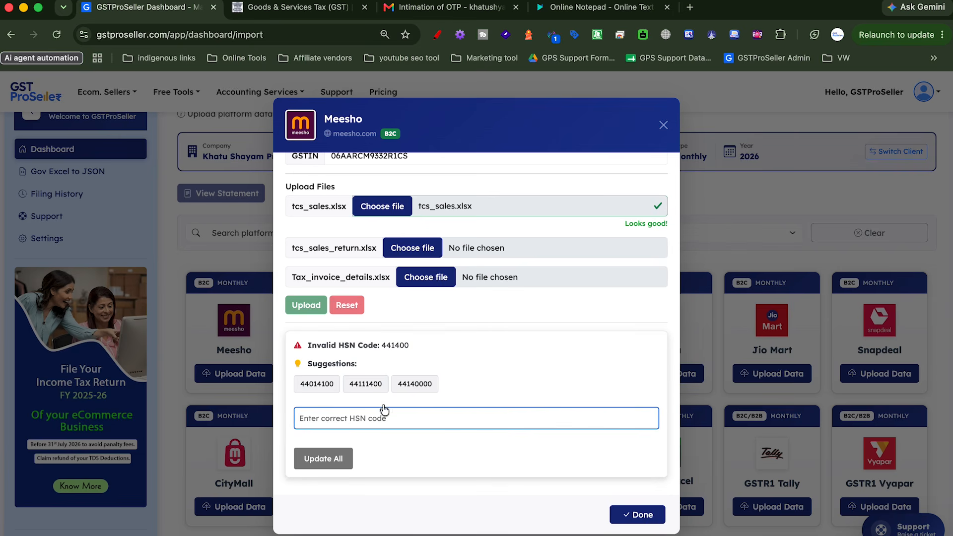
click(367, 384)
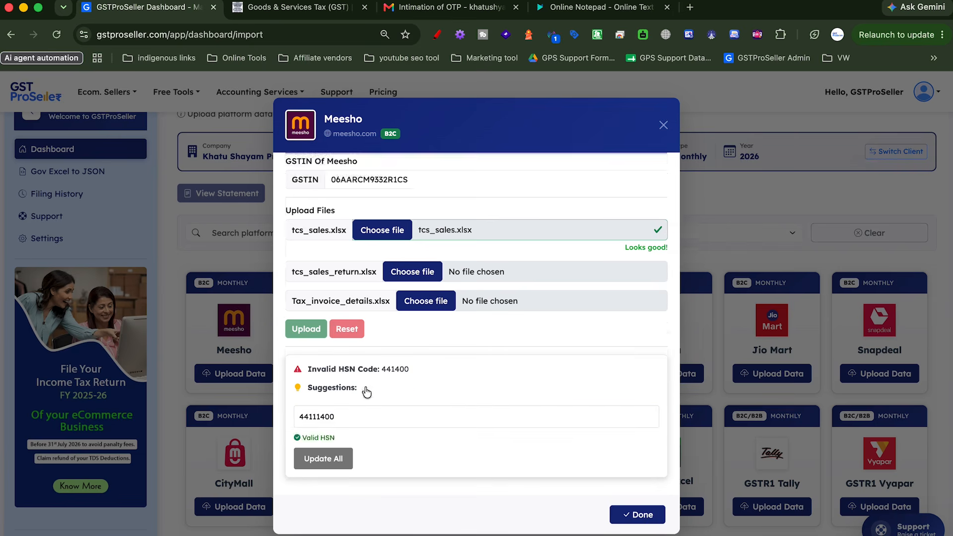
click(324, 458)
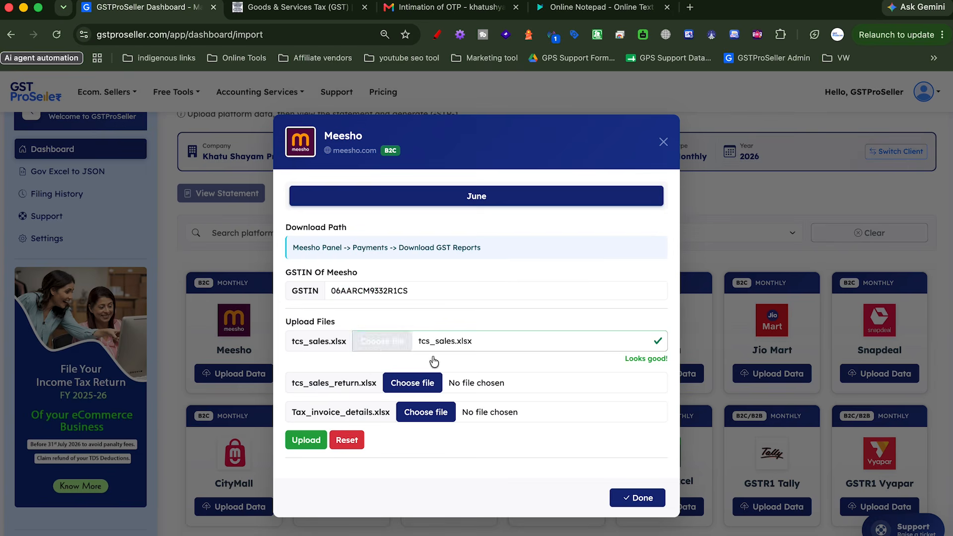
Attach tcs_sales_return.xlsx and Tax_invoice_details.xlsx, then upload all three Meesho files
click(429, 382)
key(Up)
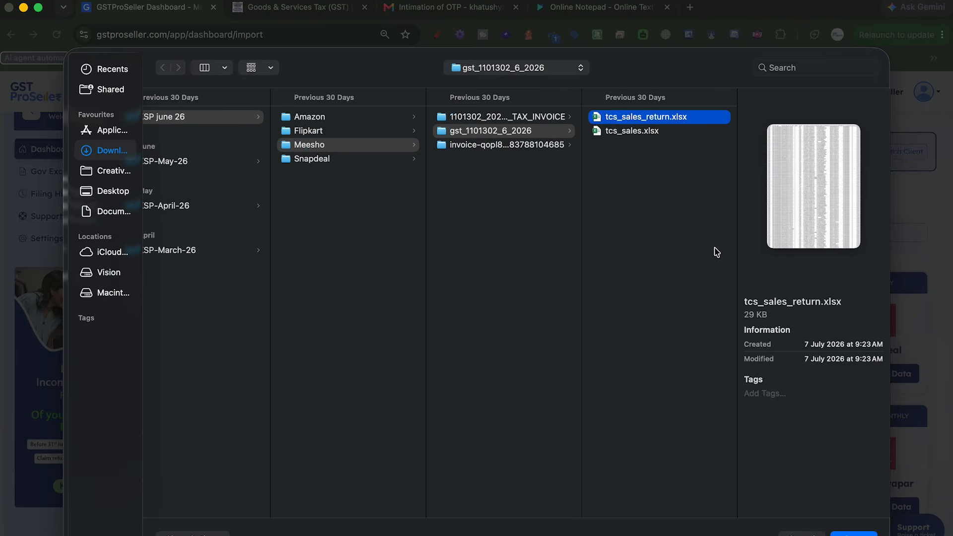
key(Return)
click(515, 373)
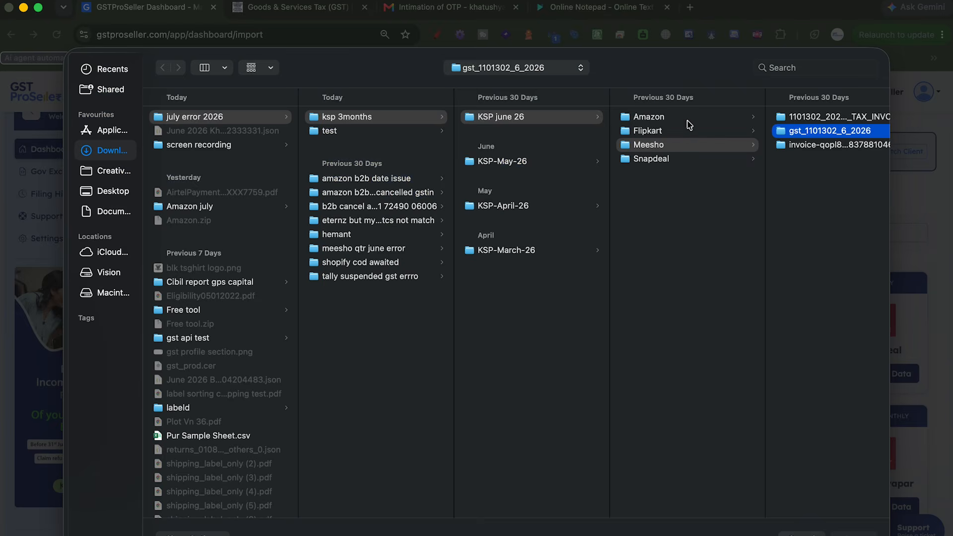
click(792, 121)
key(Right)
key(Return)
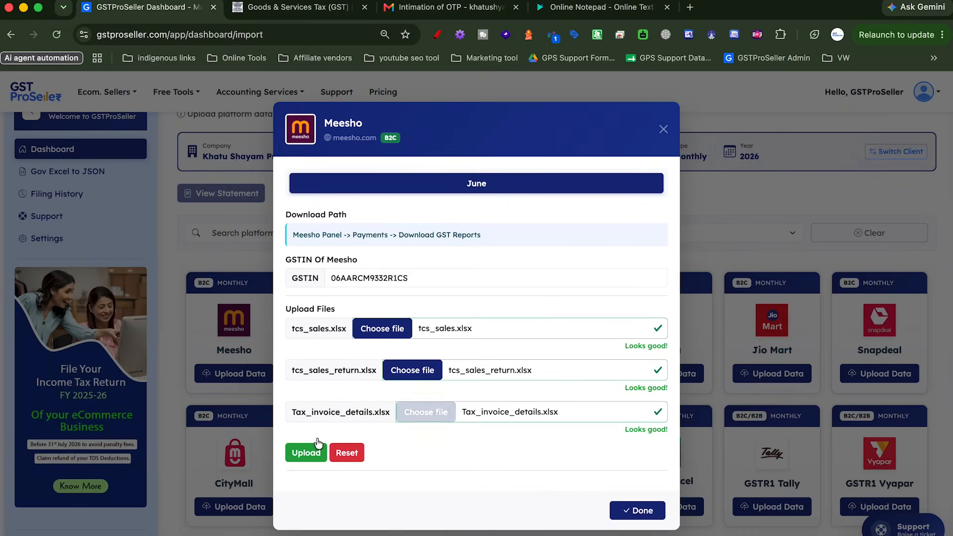
click(318, 445)
Pick the report file in Flipkart's upload form
scroll(449, 460, down, 2)
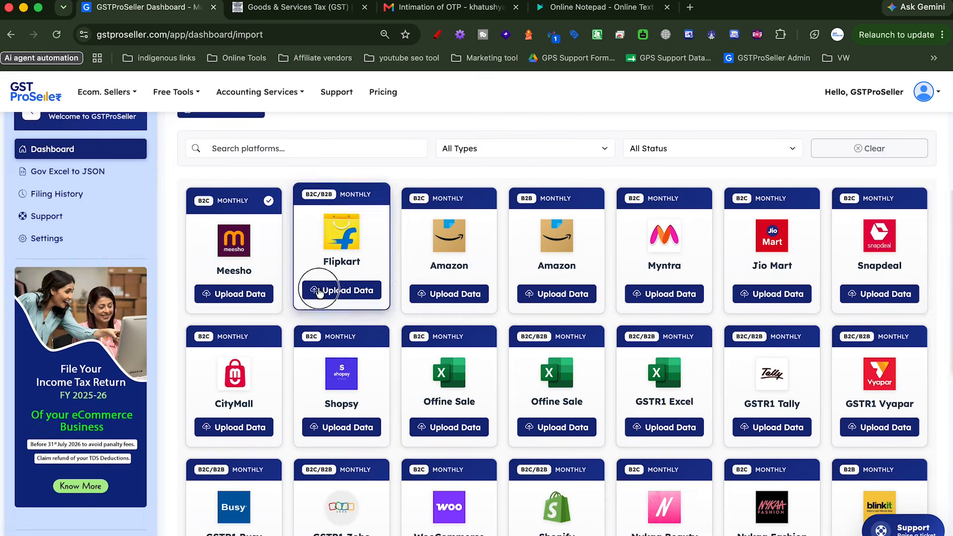
click(322, 293)
click(396, 387)
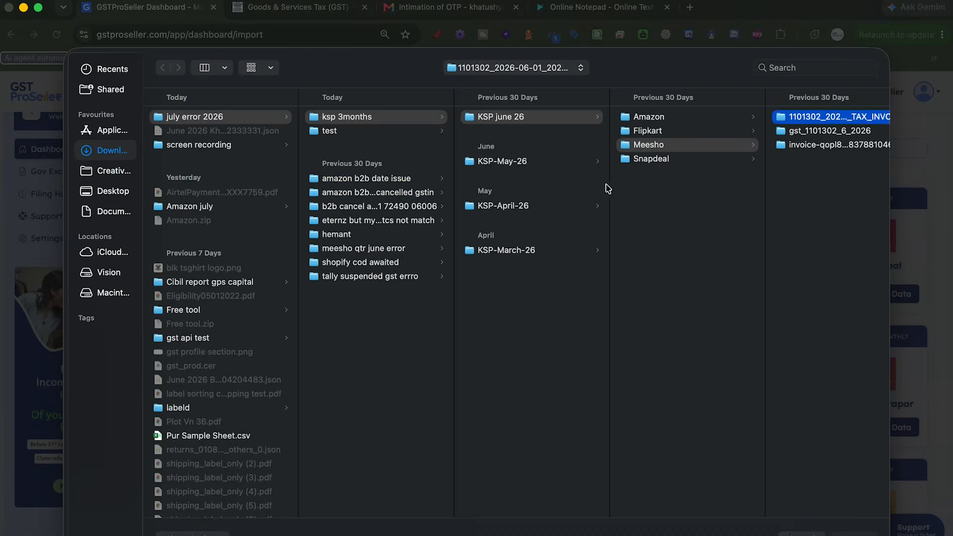
click(305, 413)
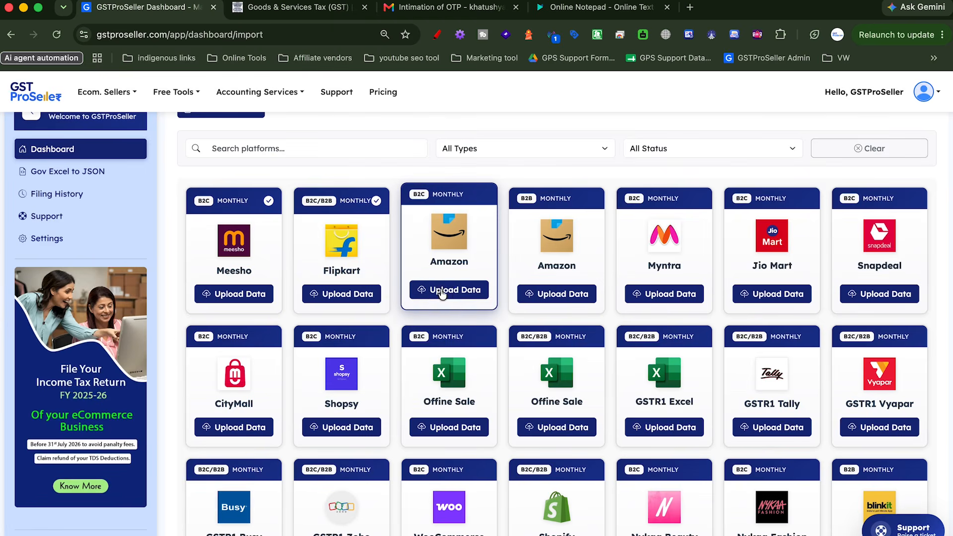
Upload the Amazon B2C MTR_B2C June 2026 csv report
click(439, 293)
click(396, 389)
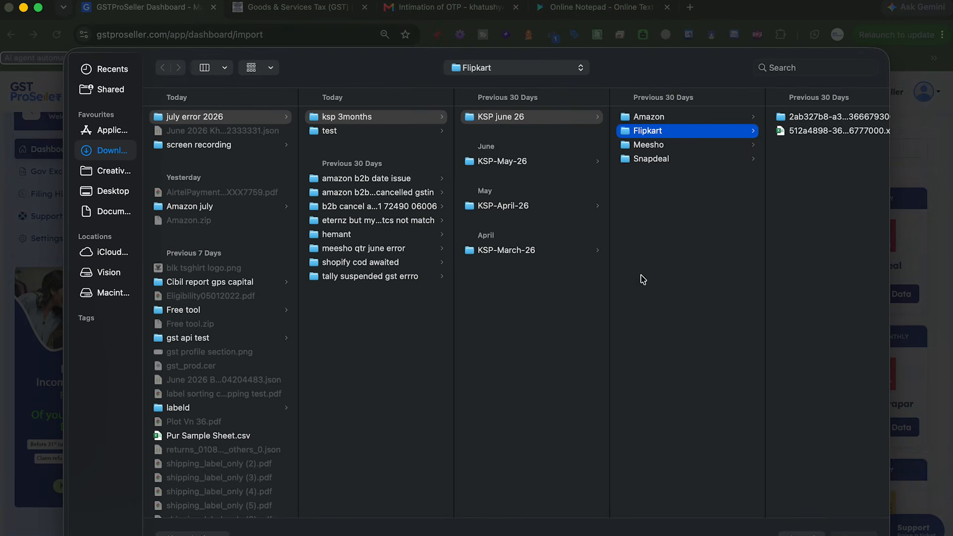
click(681, 145)
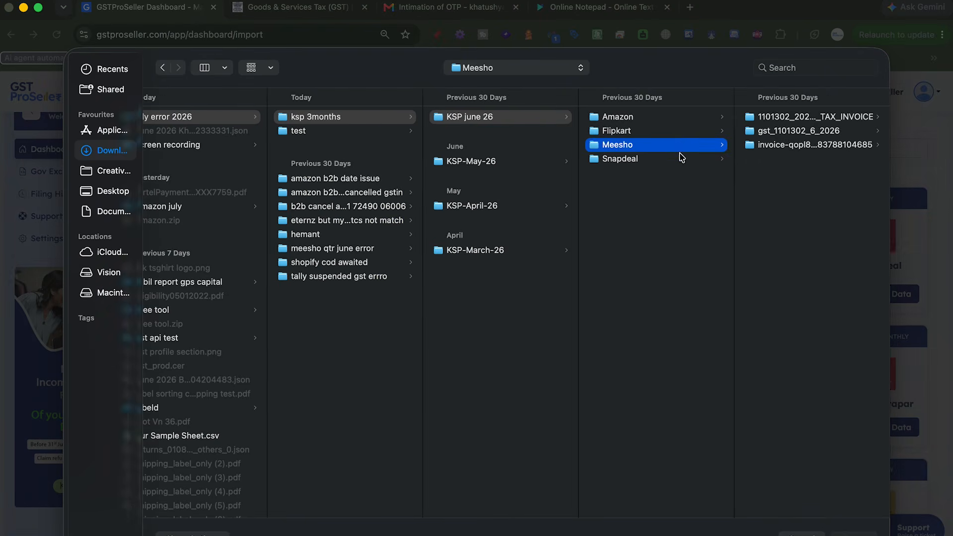
double_click(642, 115)
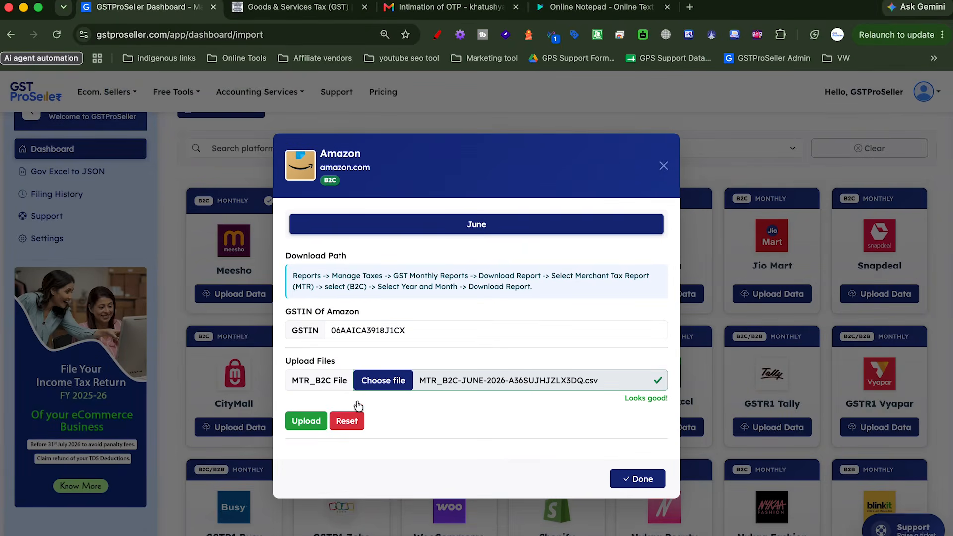
click(306, 421)
click(632, 498)
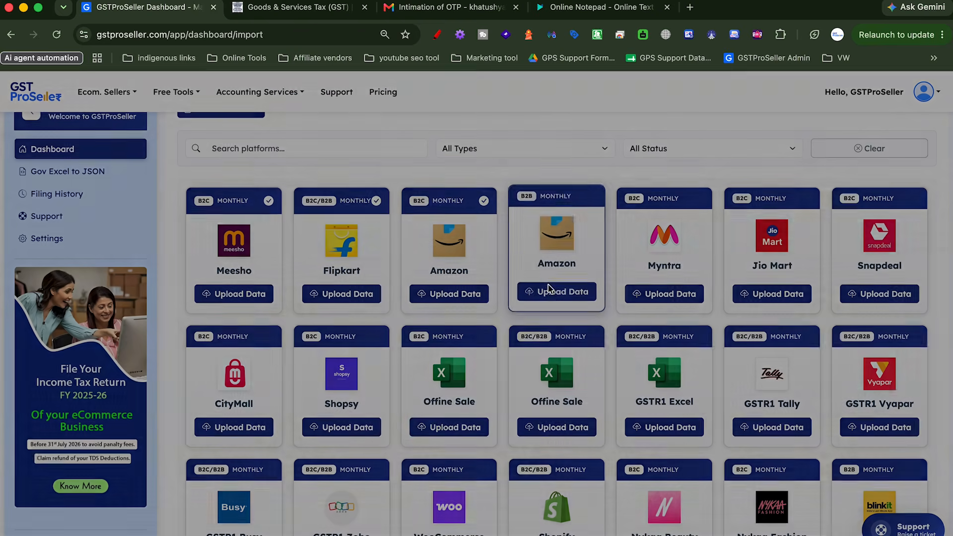
Upload the Amazon B2B MTR_B2B June 2026 csv report
click(549, 289)
scroll(437, 348, down, 4)
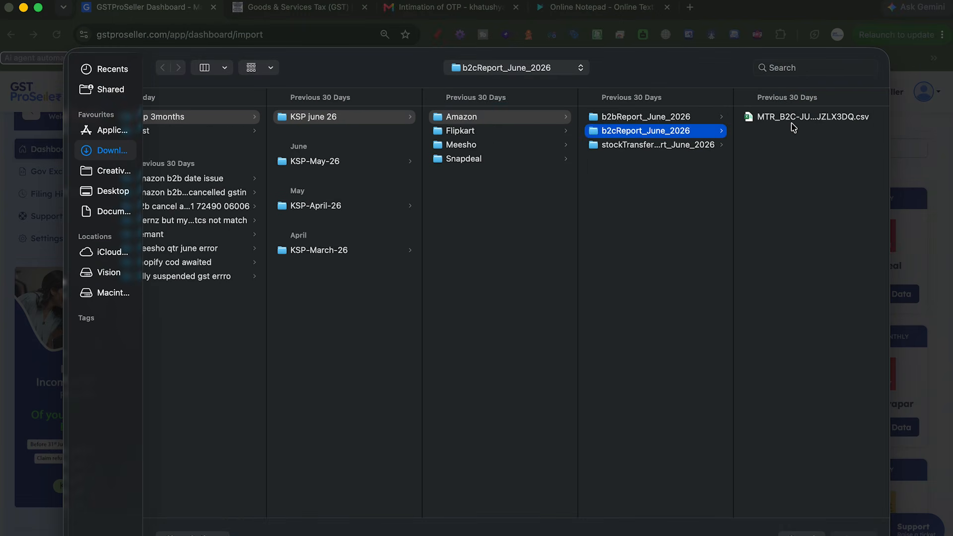
double_click(792, 123)
scroll(650, 421, down, 1)
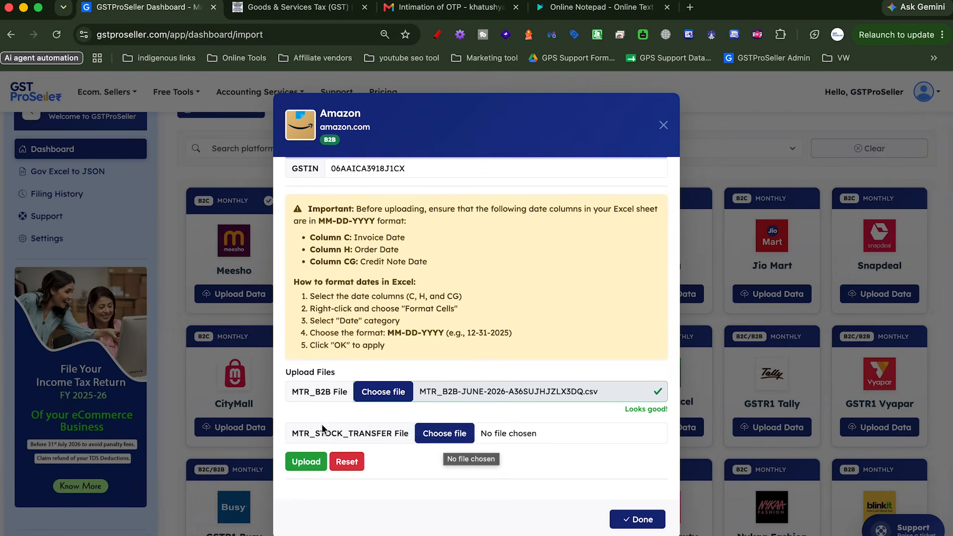
click(433, 432)
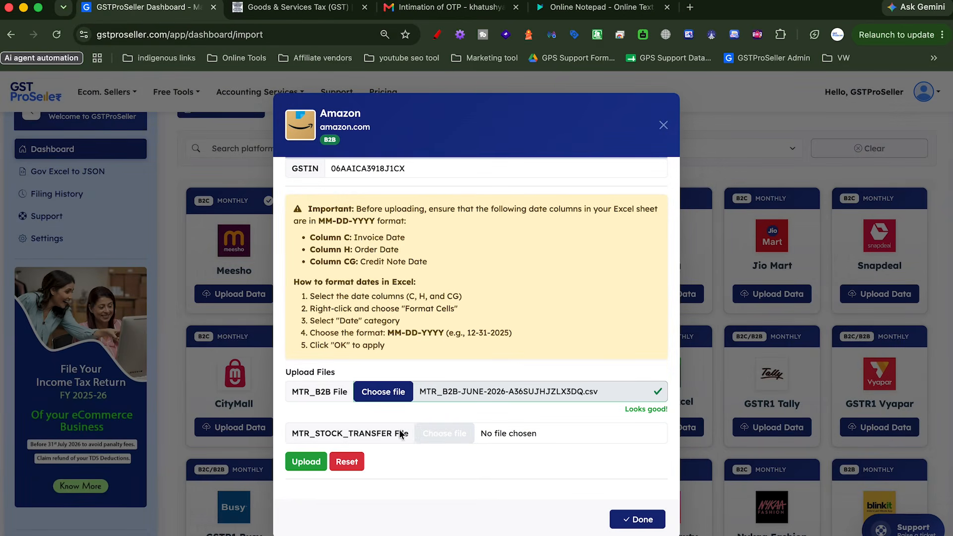
click(300, 460)
scroll(567, 487, down, 2)
click(642, 519)
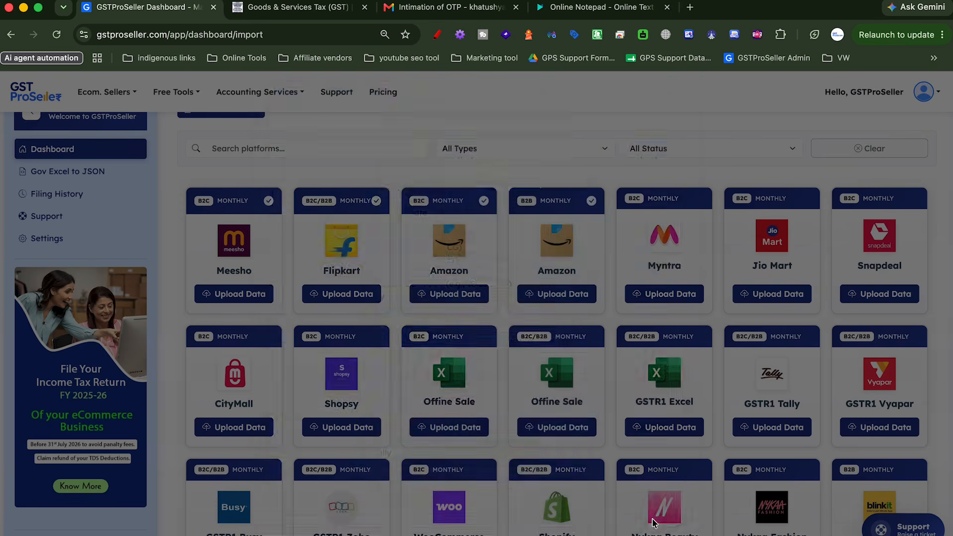
Upload Snapdeal's June 2026 sales report from its June reports folder
scroll(563, 327, up, 2)
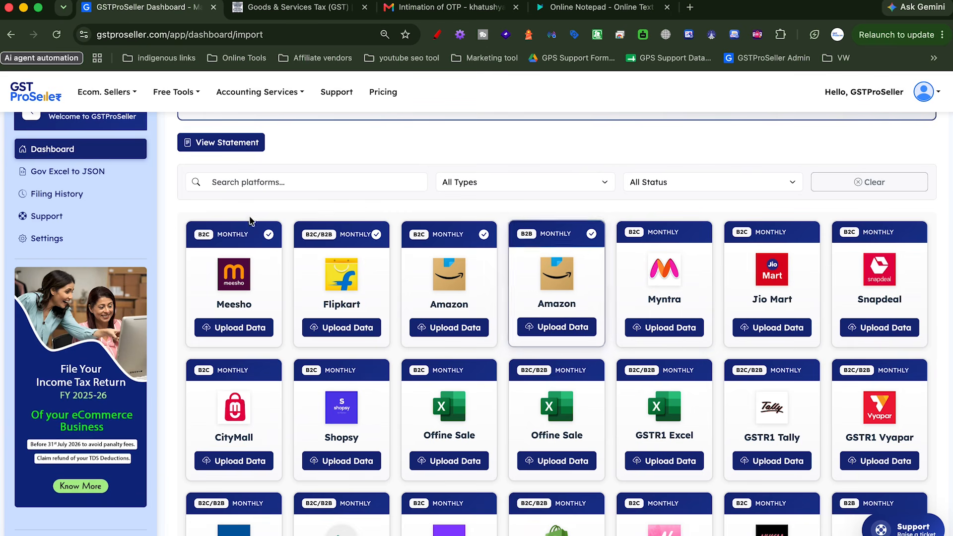
click(879, 327)
click(389, 381)
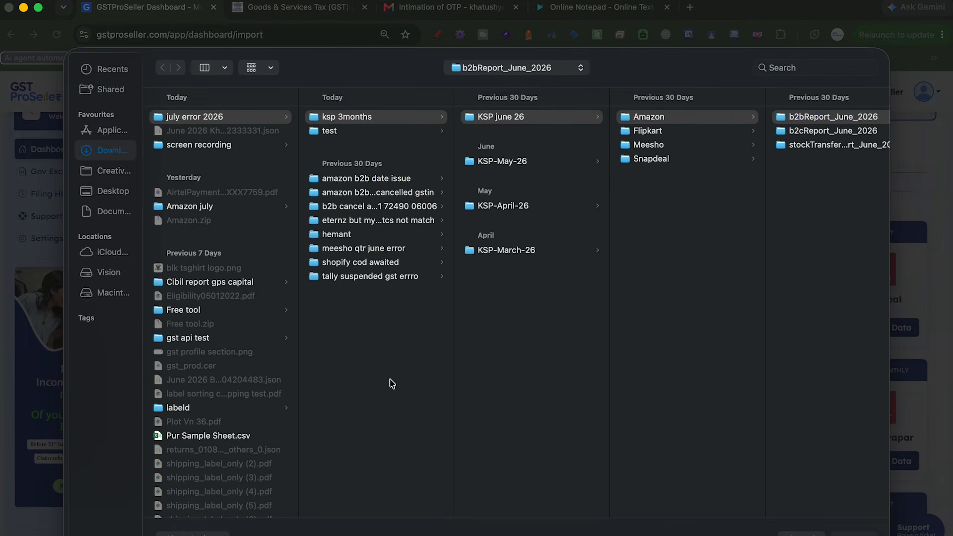
click(664, 163)
key(Right)
key(Return)
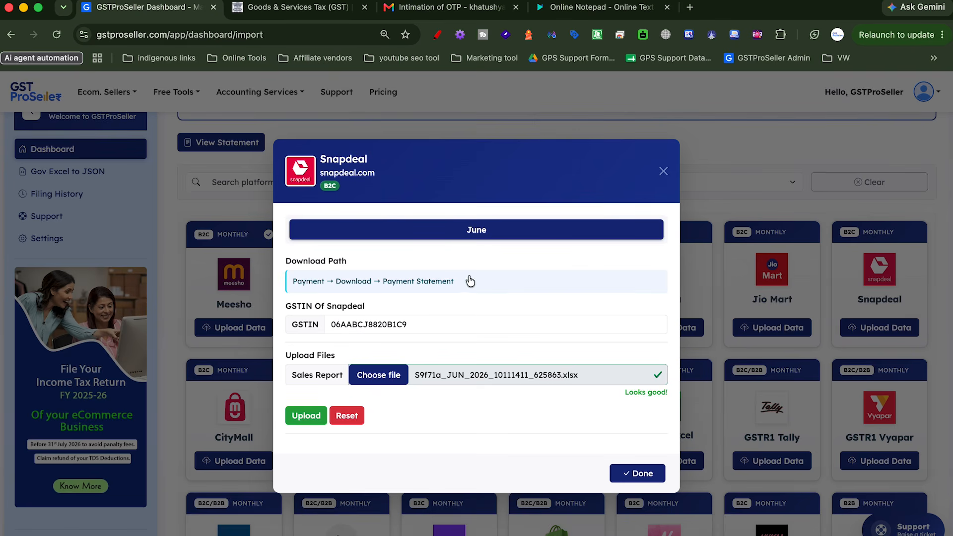
click(295, 418)
click(638, 490)
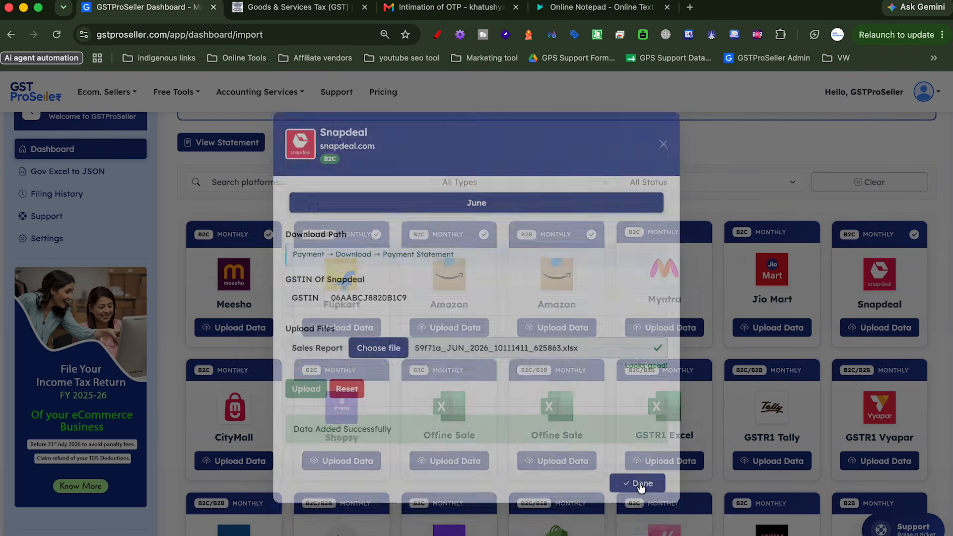
scroll(400, 402, up, 3)
click(231, 228)
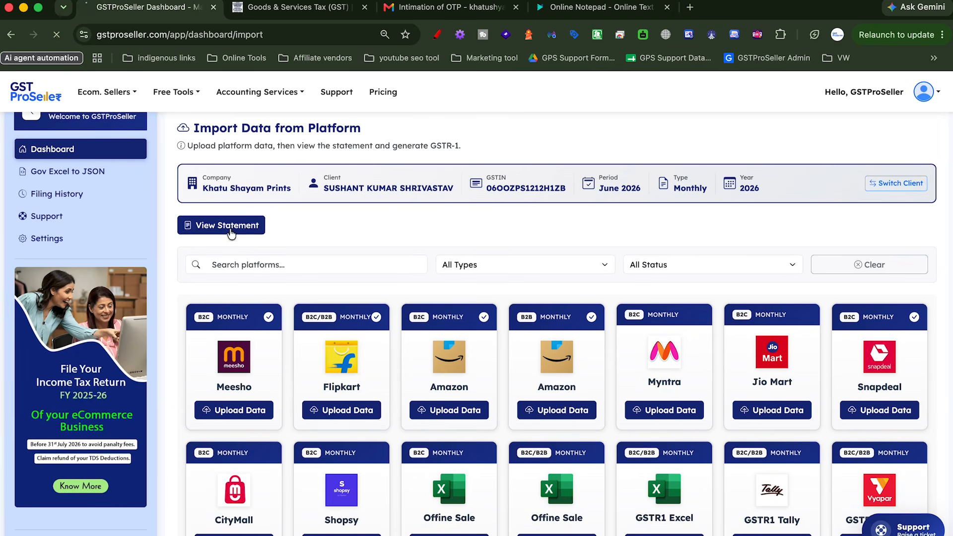
Scroll through the June 2026 platform cards and bring up the TCS comparison with the GST portal
scroll(409, 366, down, 3)
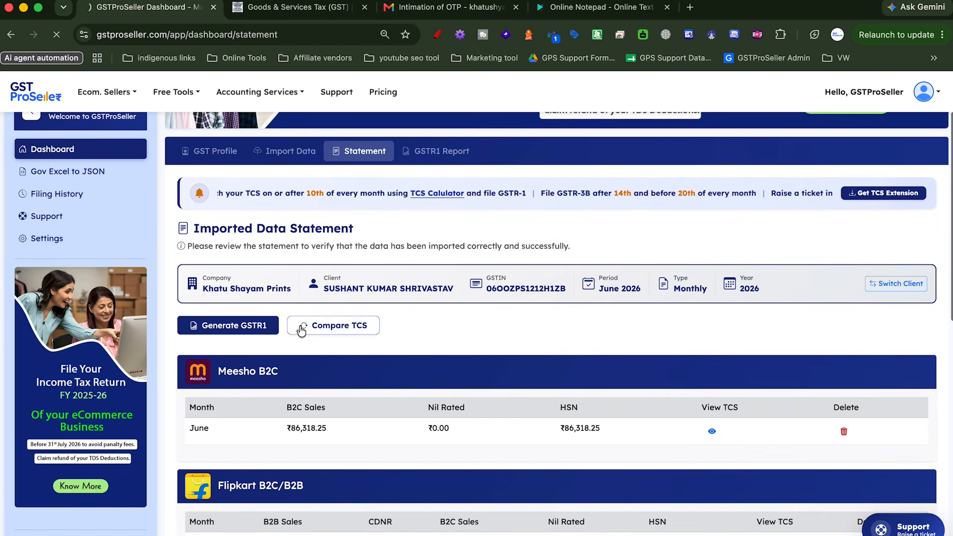
scroll(407, 431, down, 5)
scroll(407, 434, up, 1)
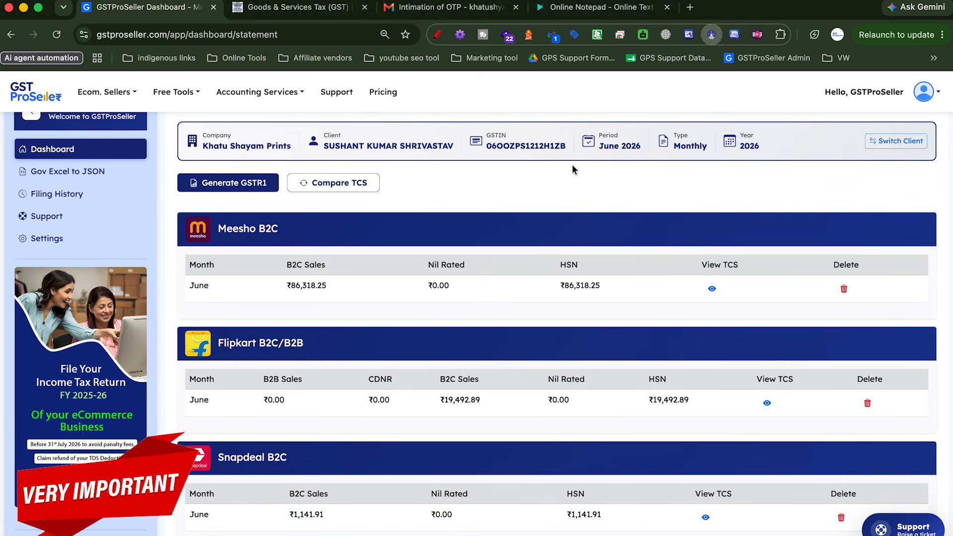
scroll(755, 226, up, 2)
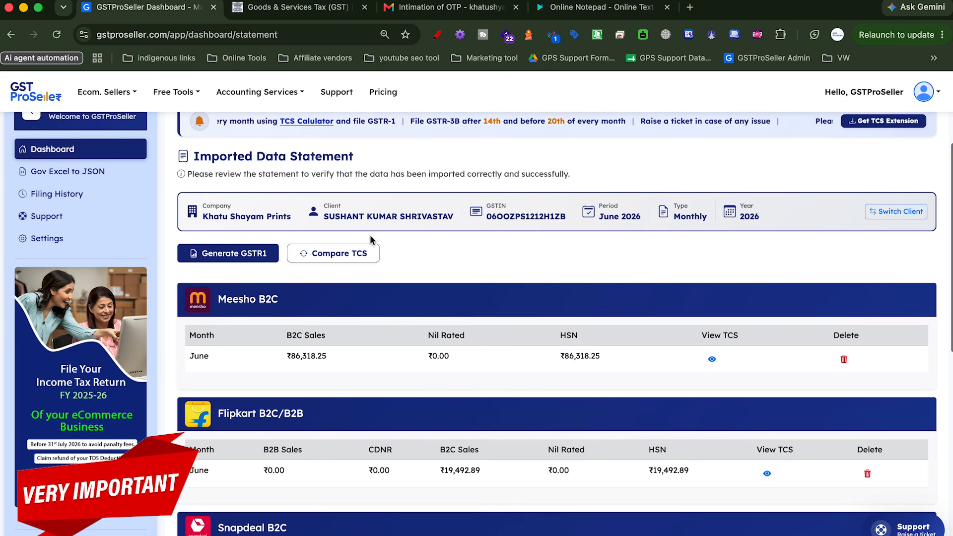
scroll(405, 253, up, 1)
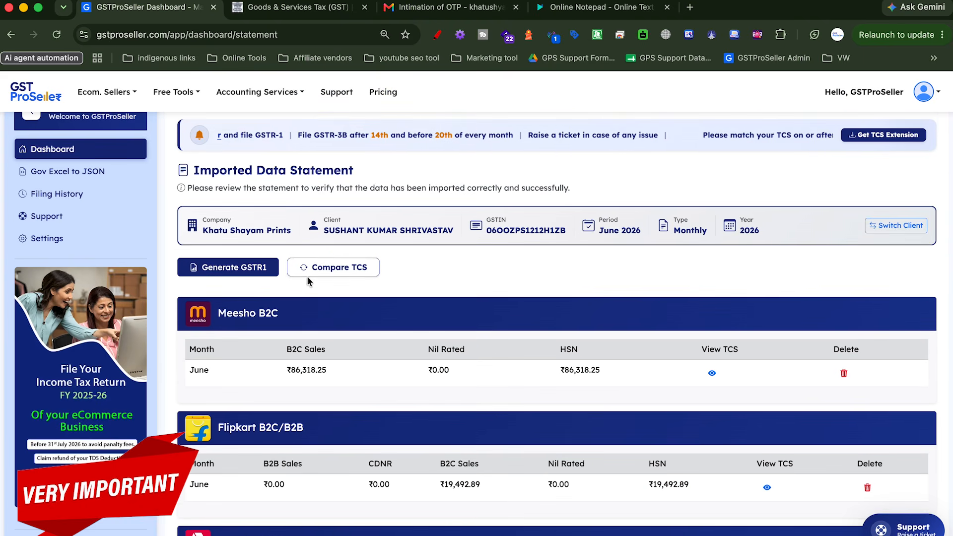
click(323, 268)
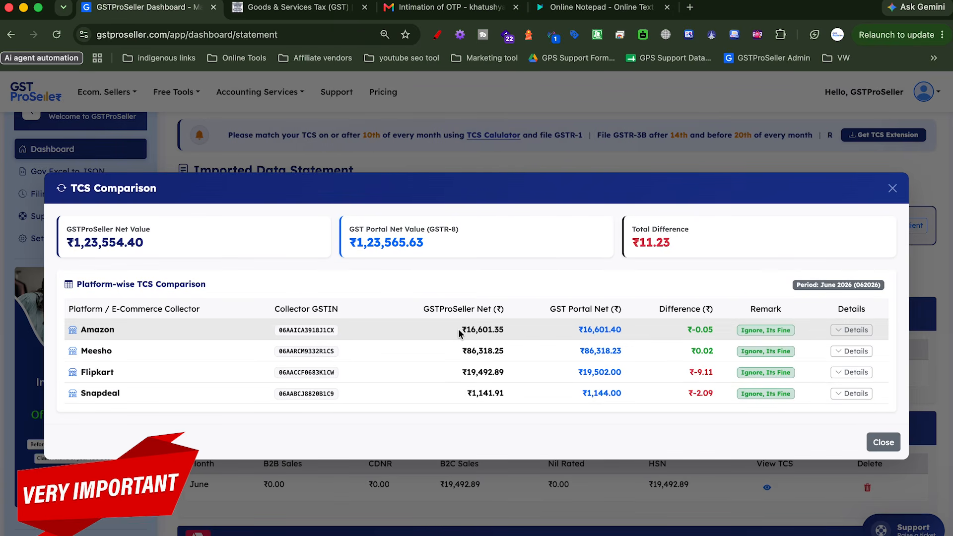
drag(421, 308, 504, 309)
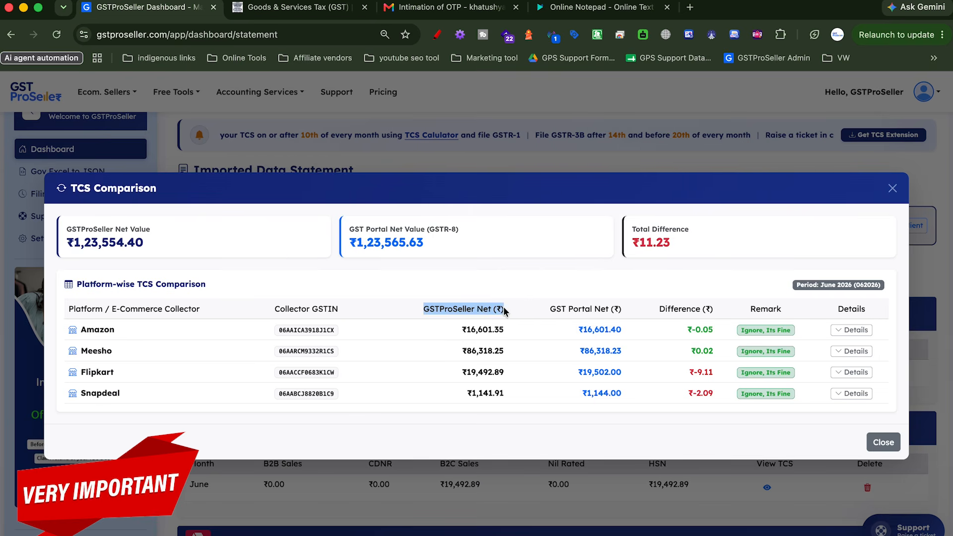
drag(460, 329, 656, 315)
click(566, 334)
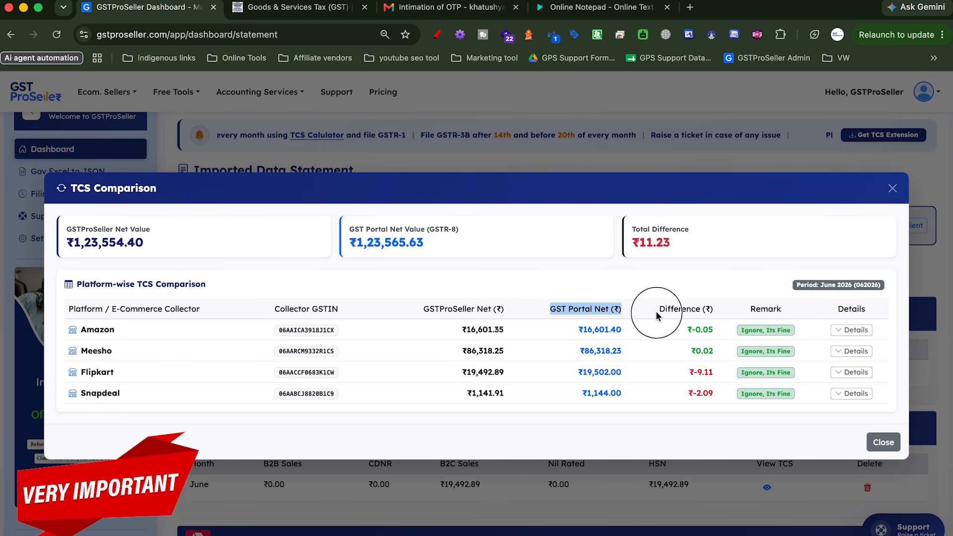
click(686, 421)
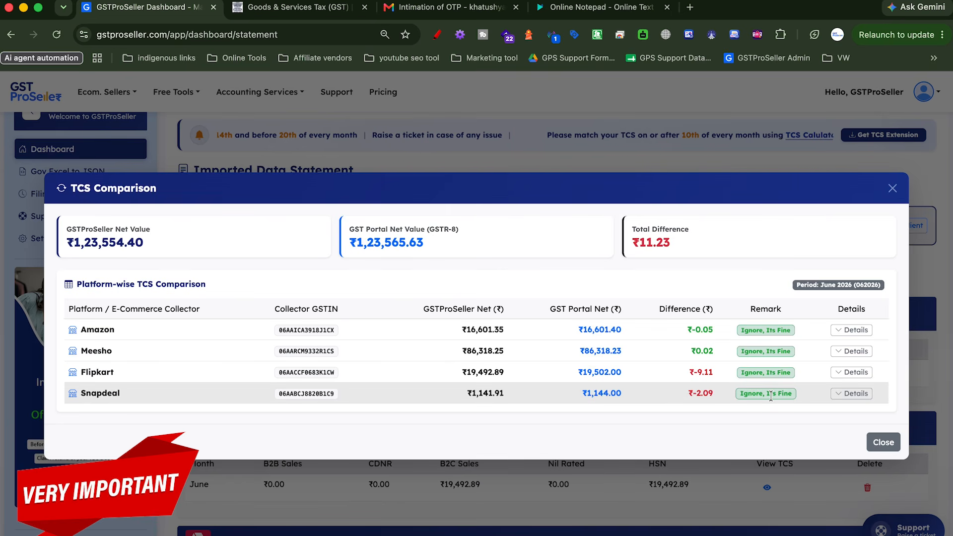
drag(797, 395, 727, 396)
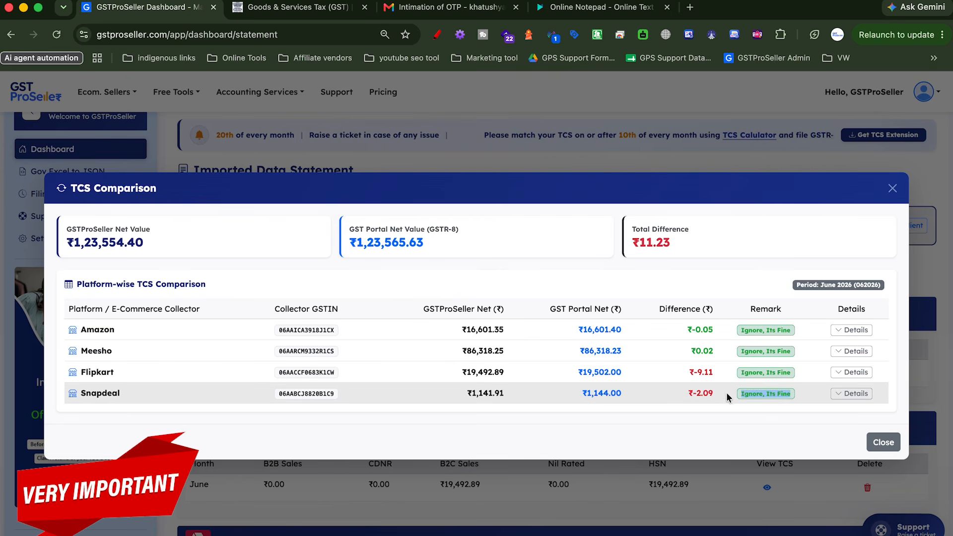
click(755, 428)
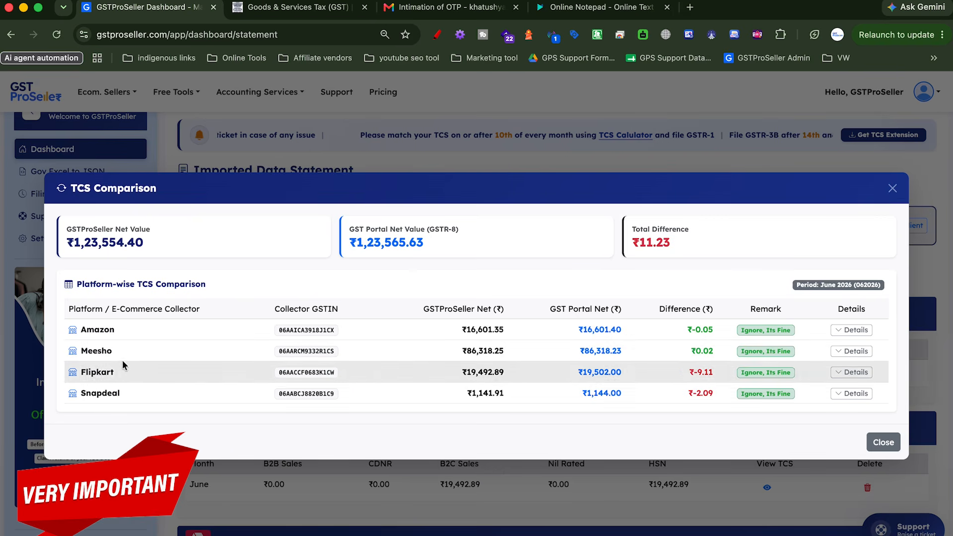
drag(79, 373, 456, 379)
drag(667, 308, 572, 320)
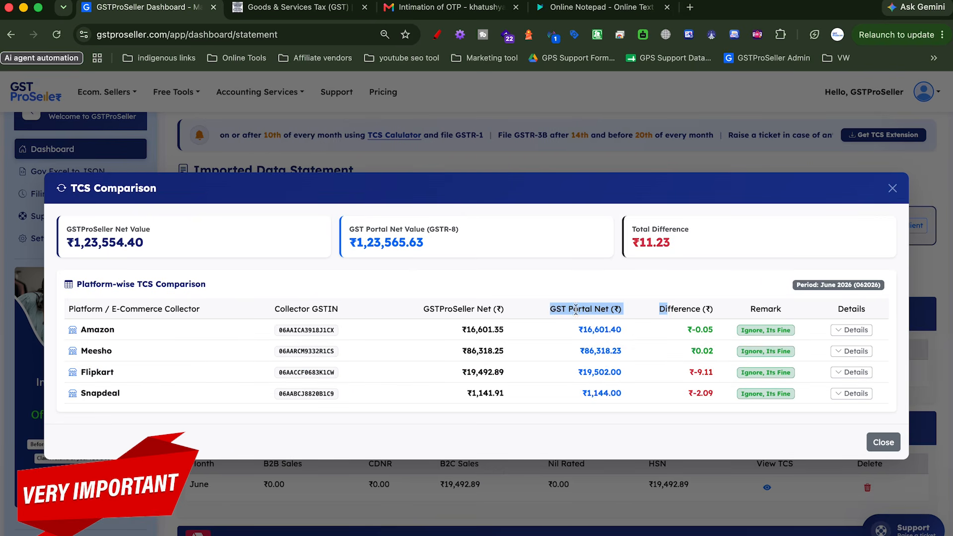
click(576, 311)
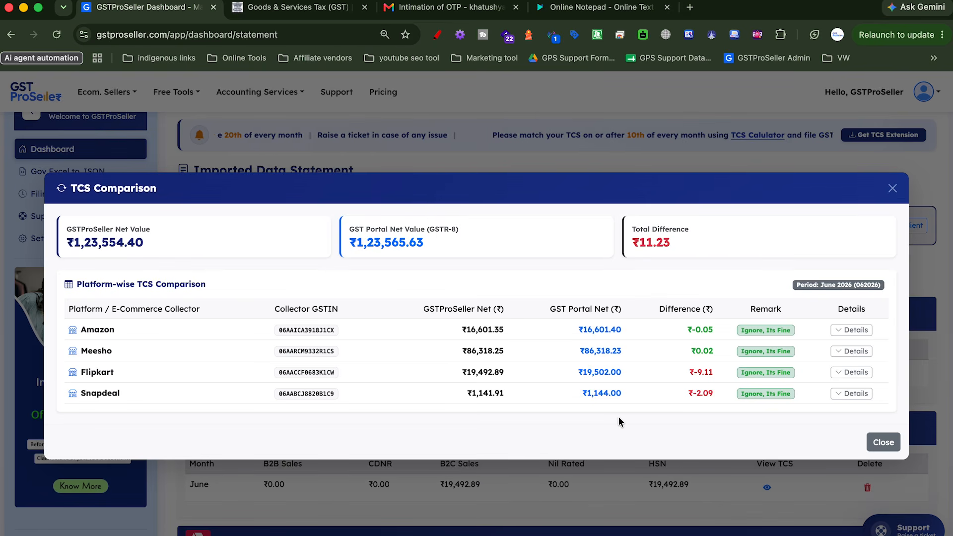
Highlight Amazon's net values: ₹16,601.40 on the portal versus ₹16,601.35 in GSTProSeller
click(582, 329)
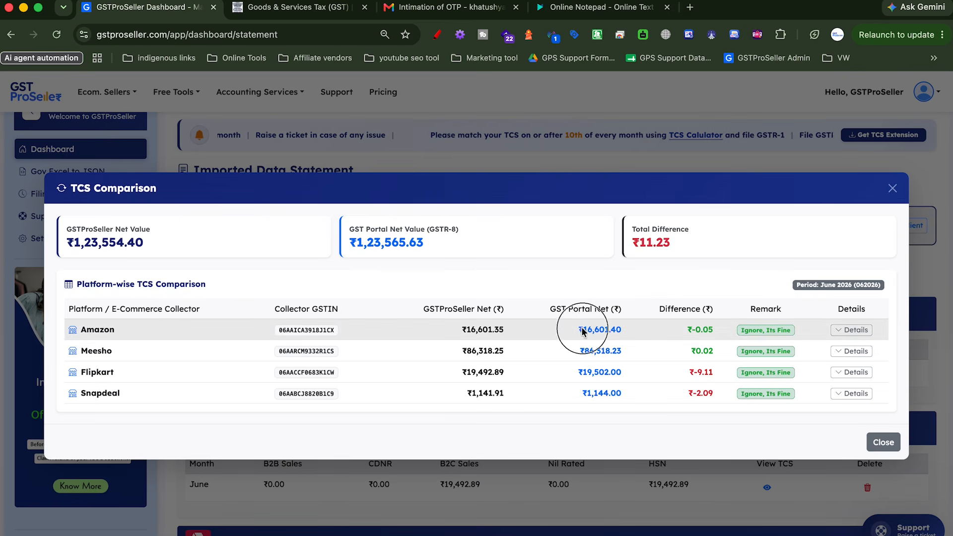
drag(582, 329, 632, 334)
click(633, 335)
drag(459, 330, 509, 331)
click(475, 332)
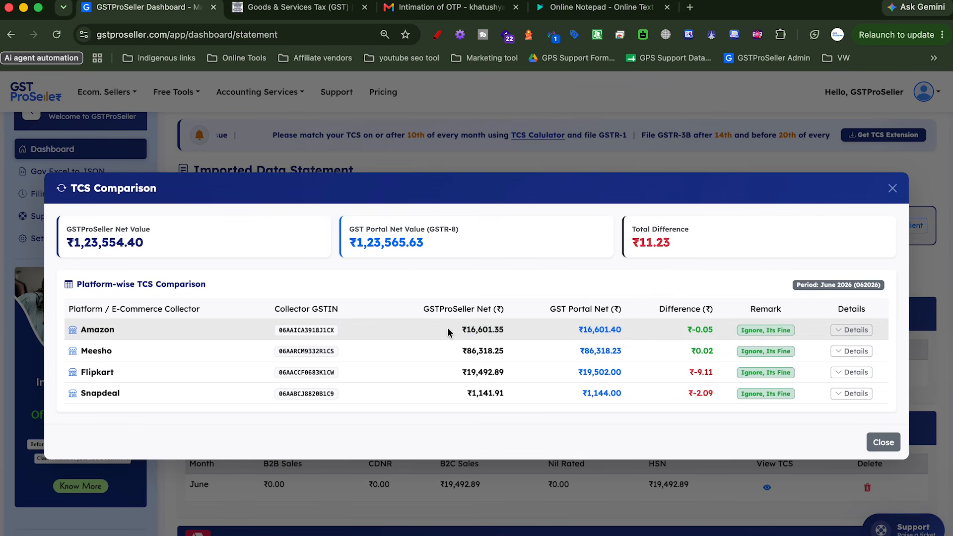
drag(448, 332, 554, 333)
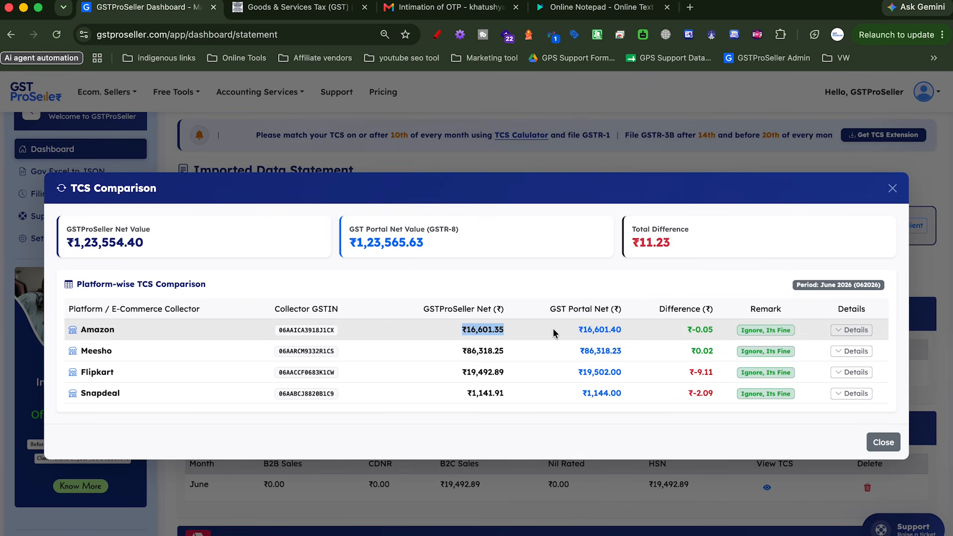
click(641, 327)
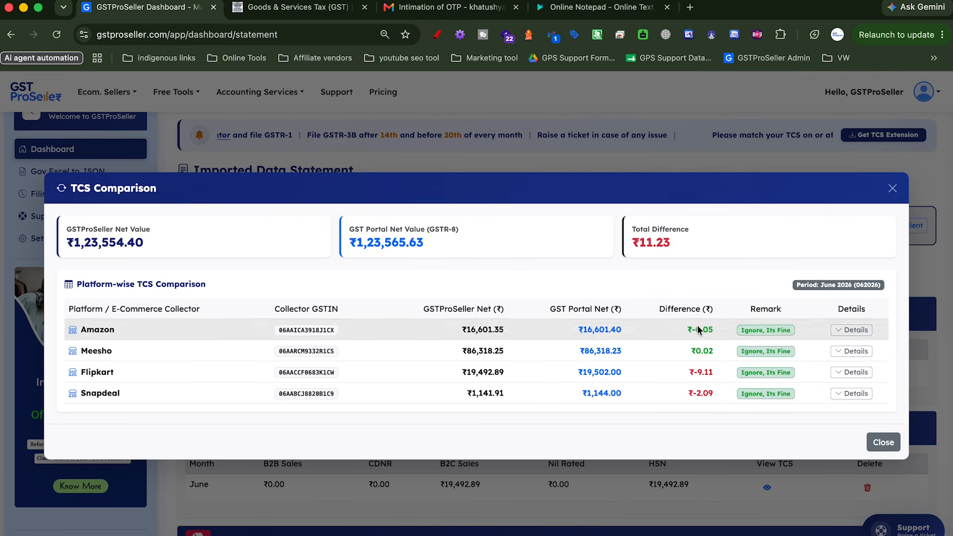
Clear the stray text selection and close the TCS Comparison dialog
drag(807, 397, 720, 396)
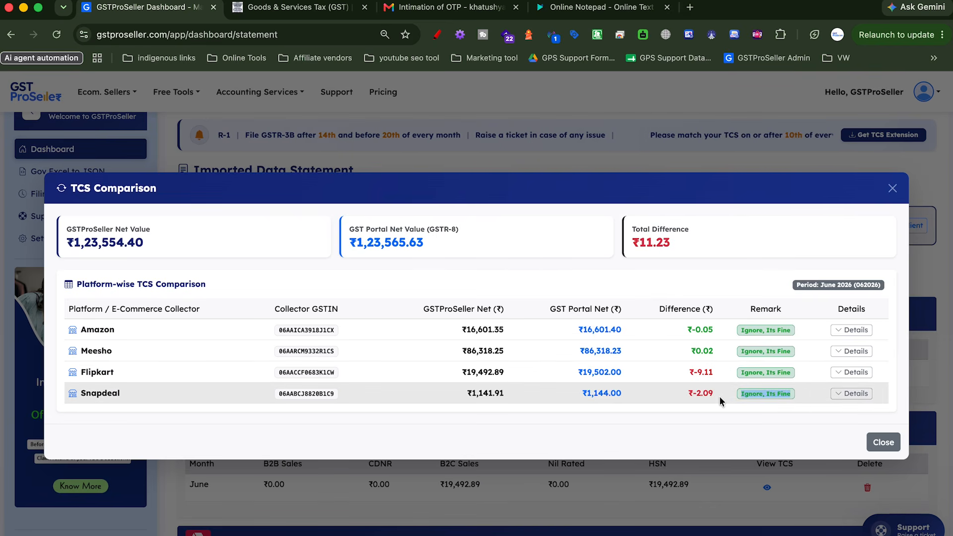
click(720, 396)
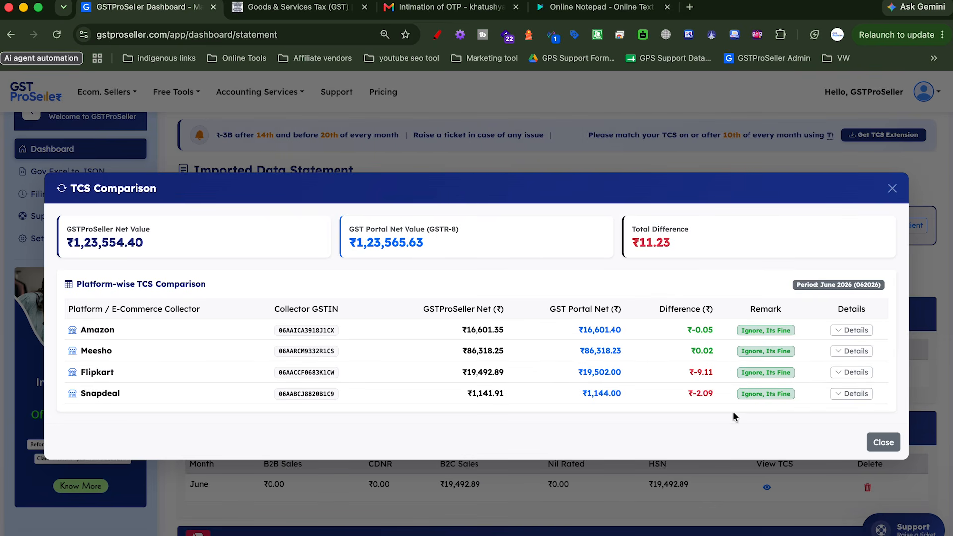
click(884, 442)
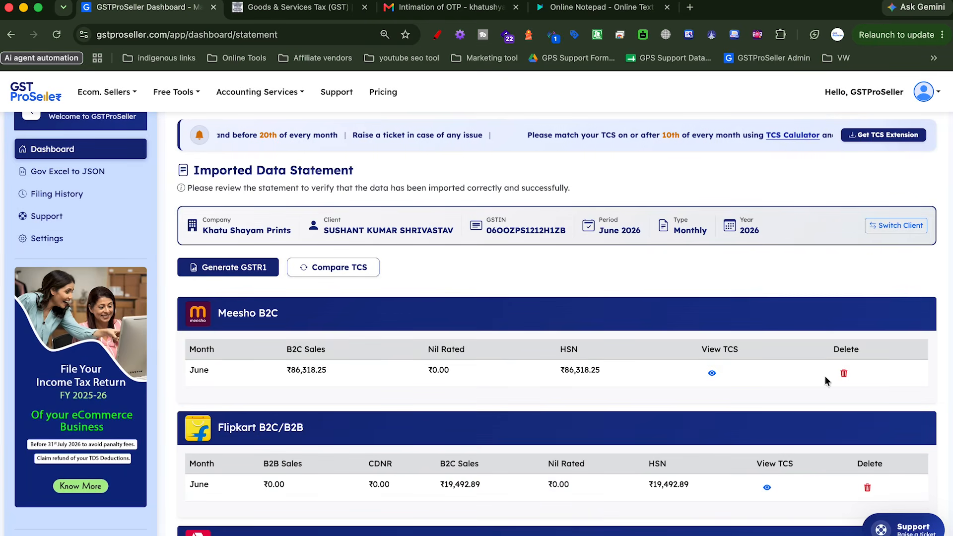
Generate the June 2026 GSTR1 report from the Imported Data Statement page
scroll(562, 441, down, 2)
scroll(562, 440, up, 3)
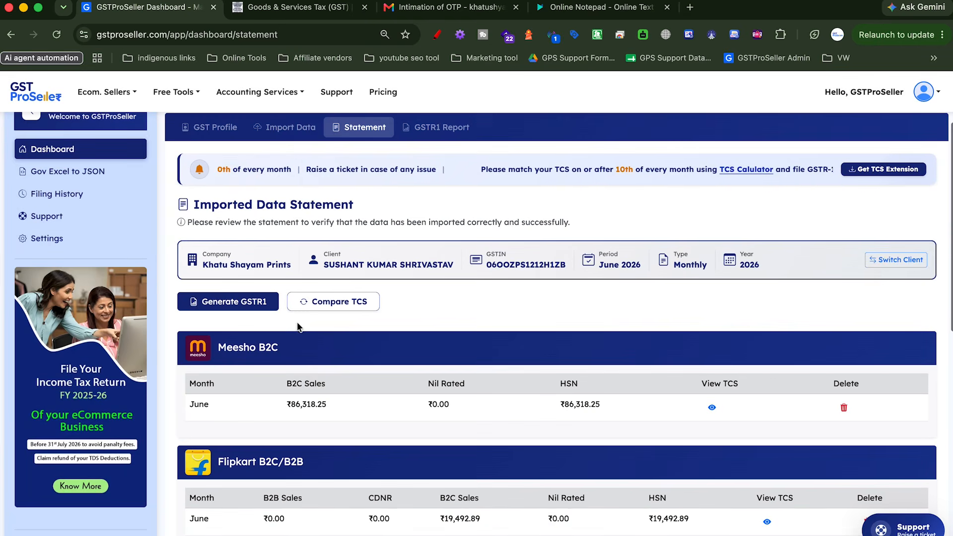
click(234, 303)
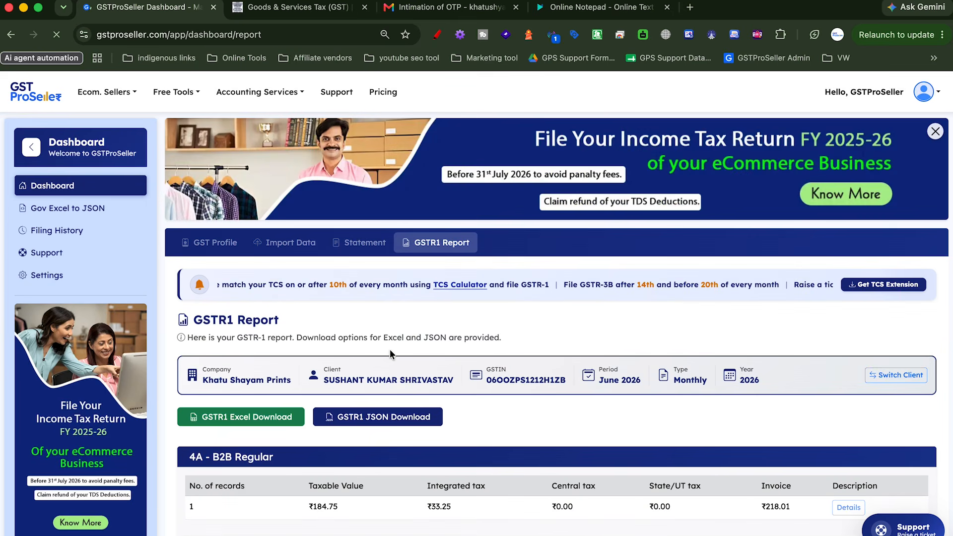
scroll(391, 354, down, 2)
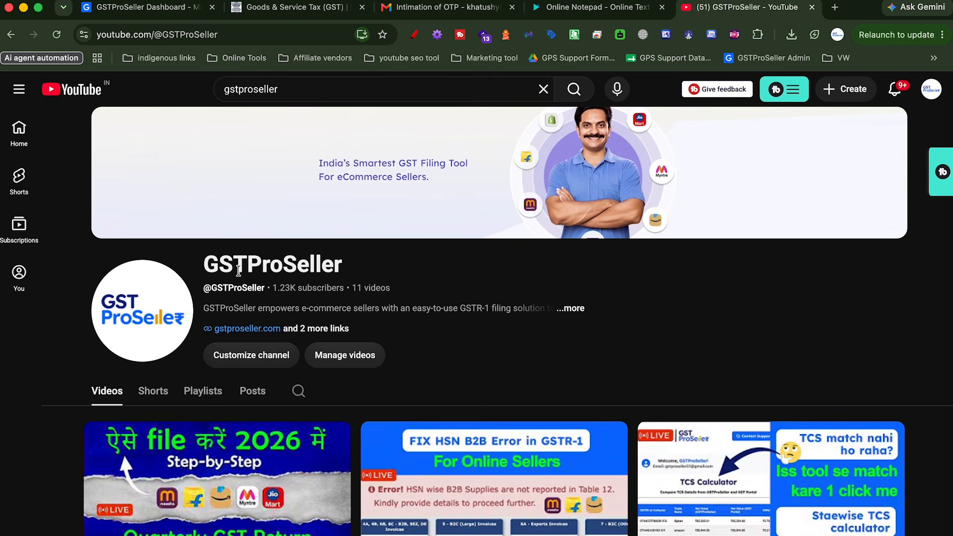
scroll(191, 353, down, 1)
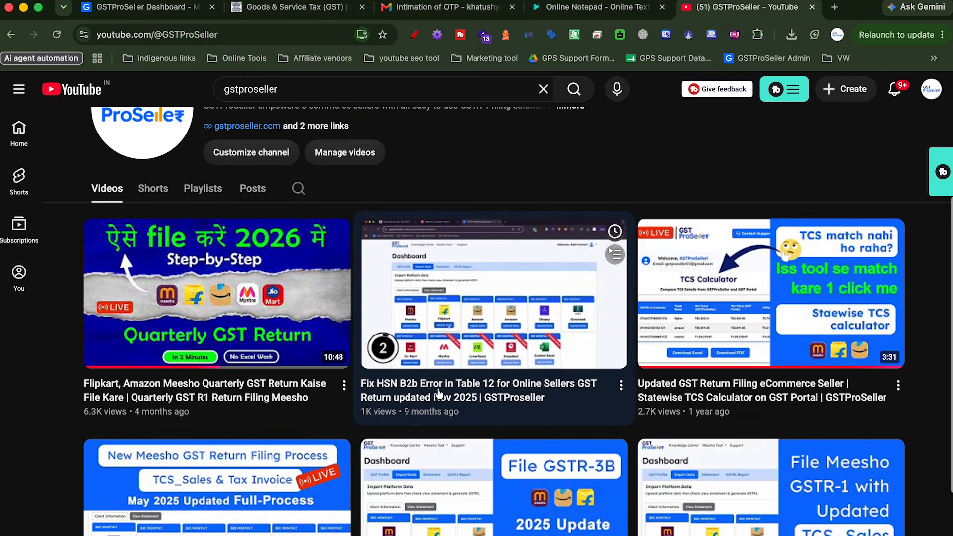
scroll(430, 394, down, 1)
mouse_move(285, 369)
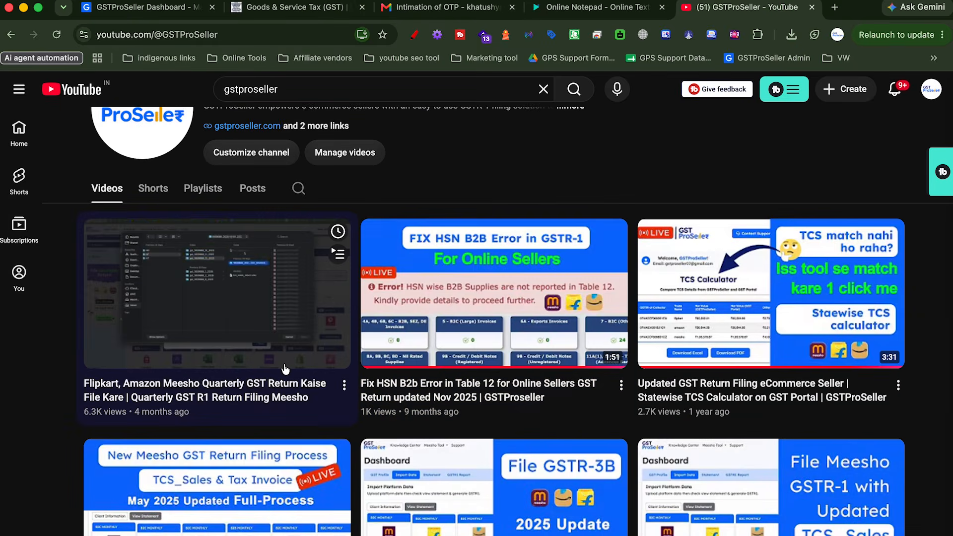
mouse_move(534, 336)
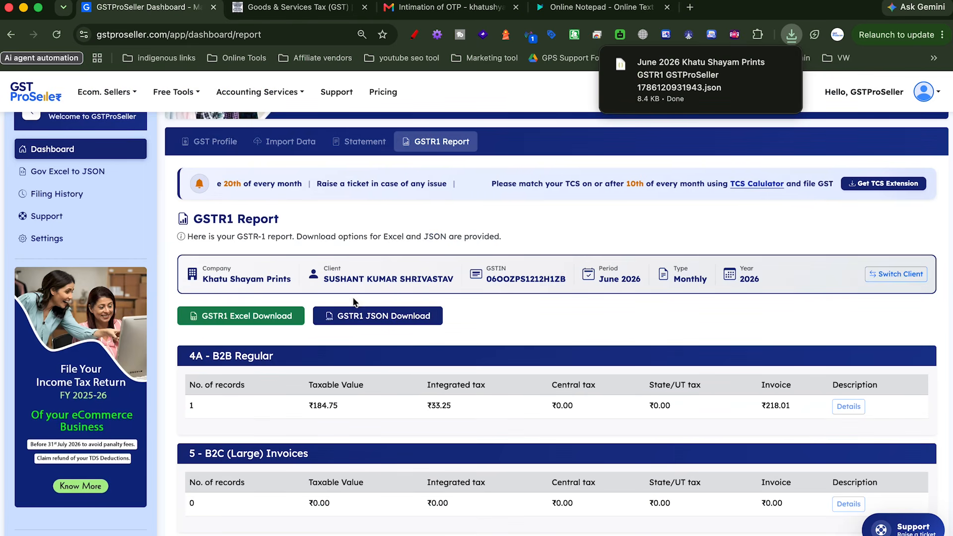
On the GST portal's Returns Dashboard, search returns for the July period
click(257, 14)
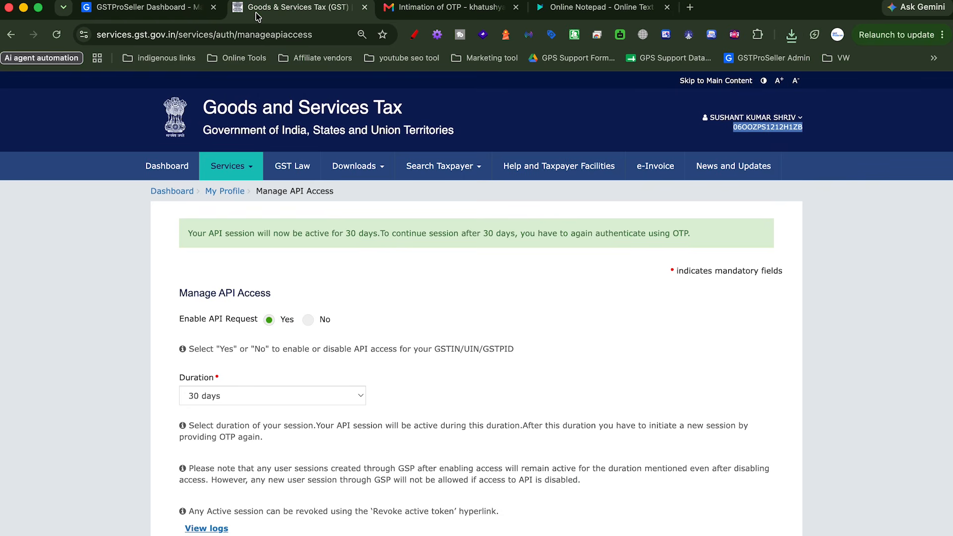
mouse_move(250, 170)
mouse_move(278, 196)
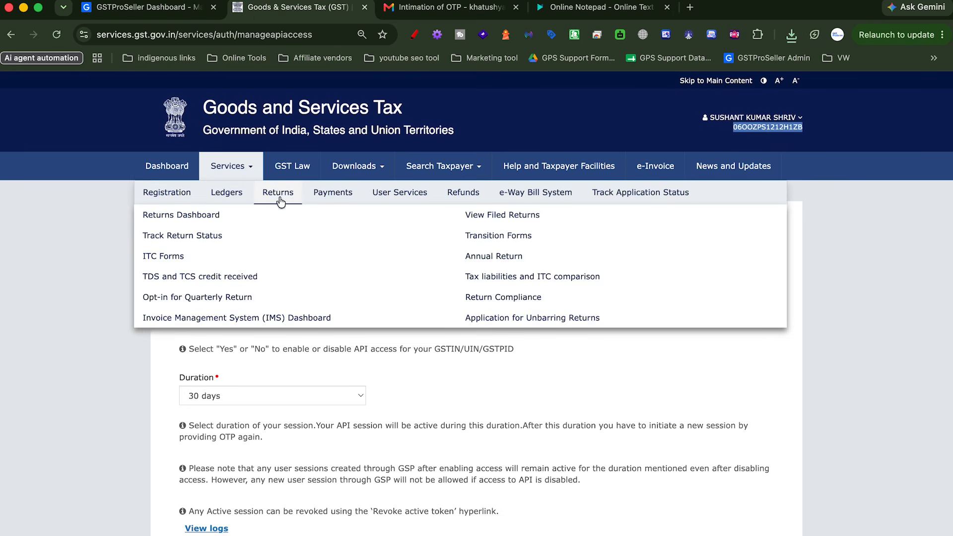
click(214, 211)
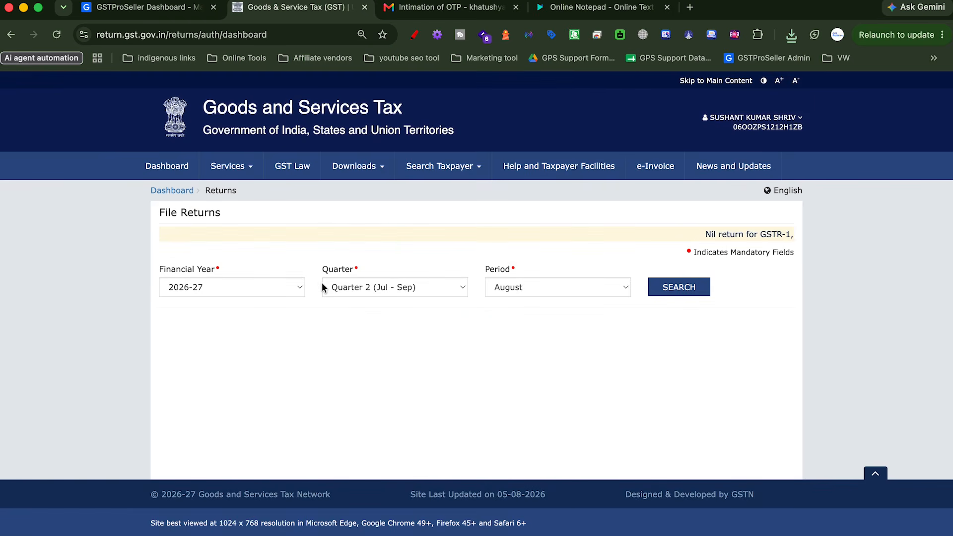
click(491, 287)
click(518, 272)
click(679, 287)
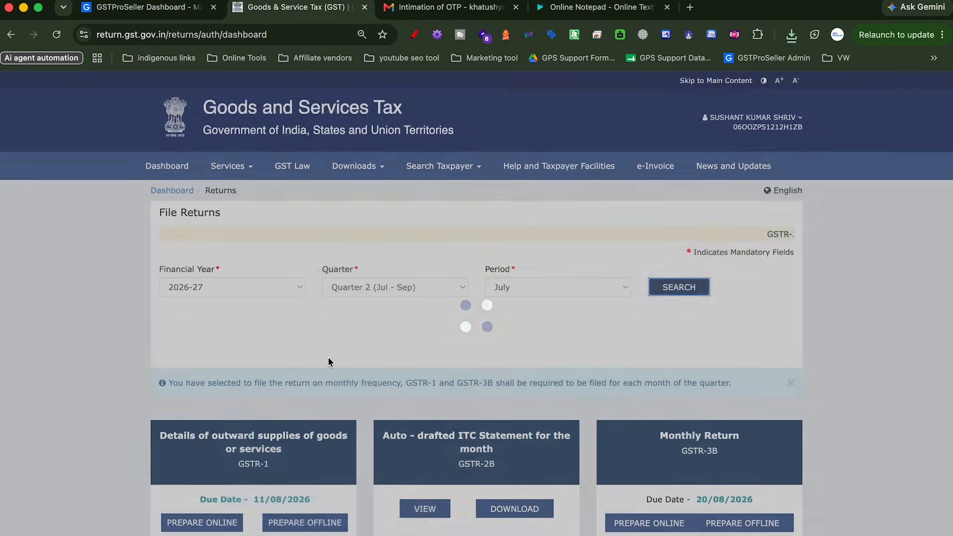
Upload the downloaded GSTR-1 JSON via Prepare Offline, then return to File Returns with 2026-27
scroll(320, 366, down, 2)
click(298, 424)
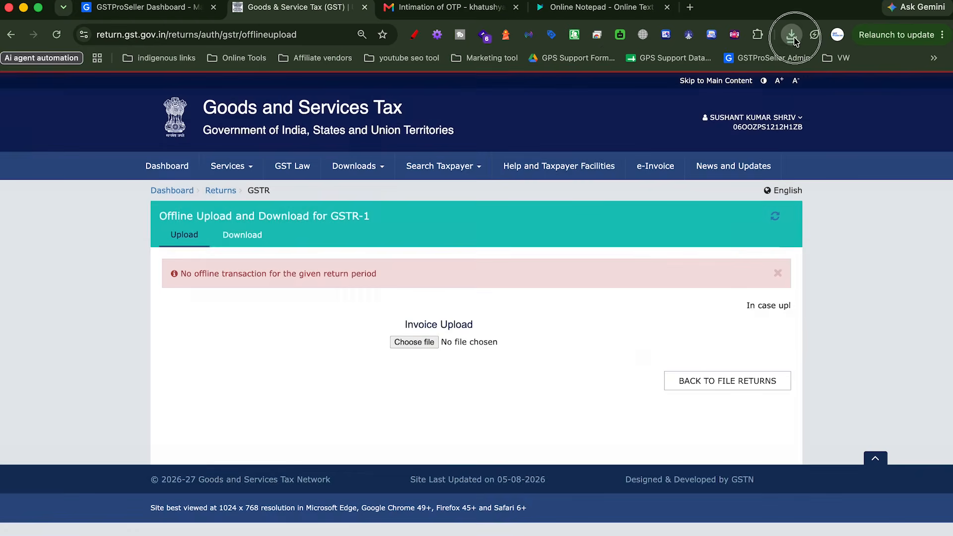
click(793, 36)
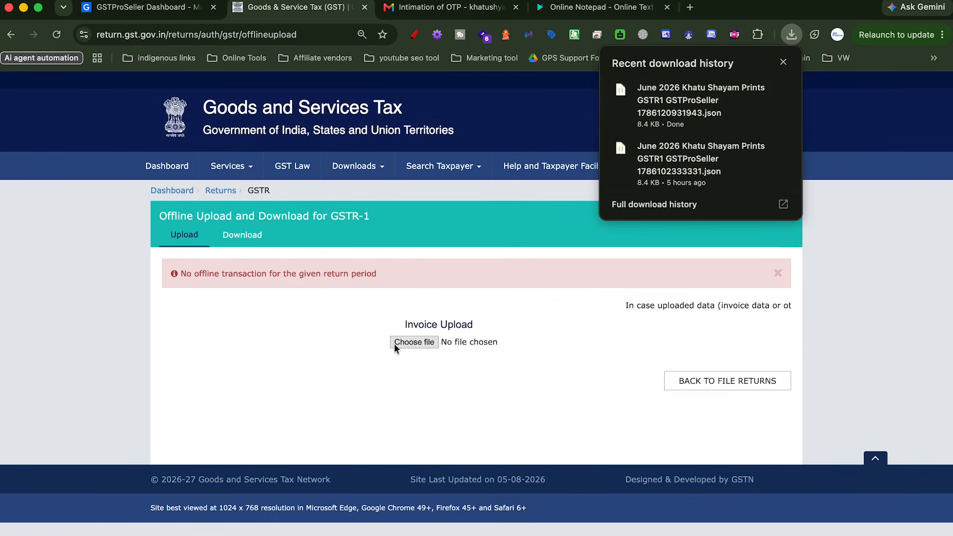
drag(665, 119, 420, 344)
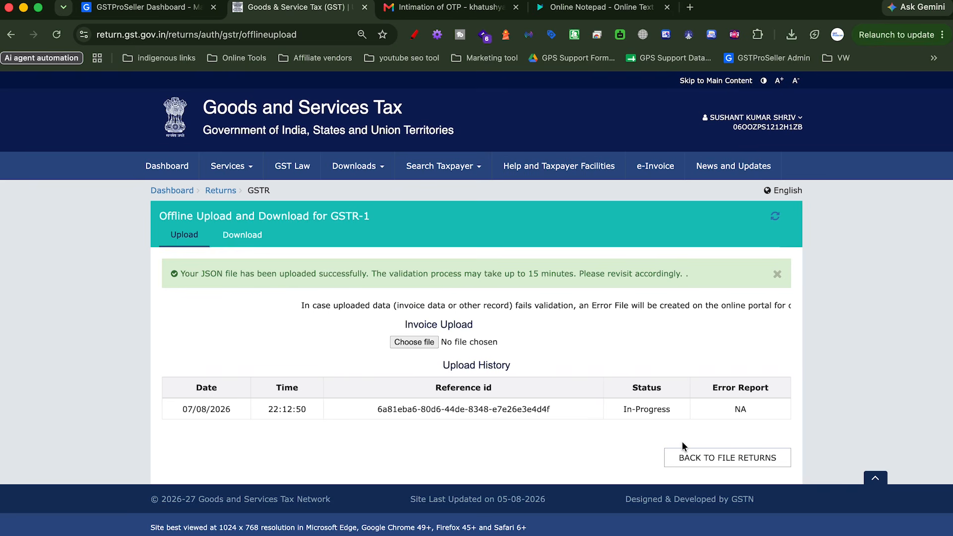
click(686, 457)
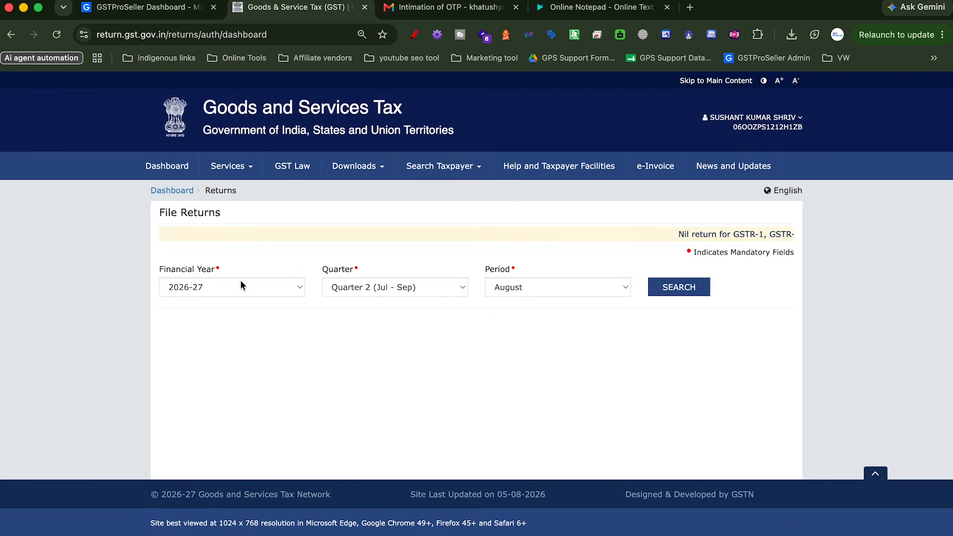
click(277, 289)
click(528, 292)
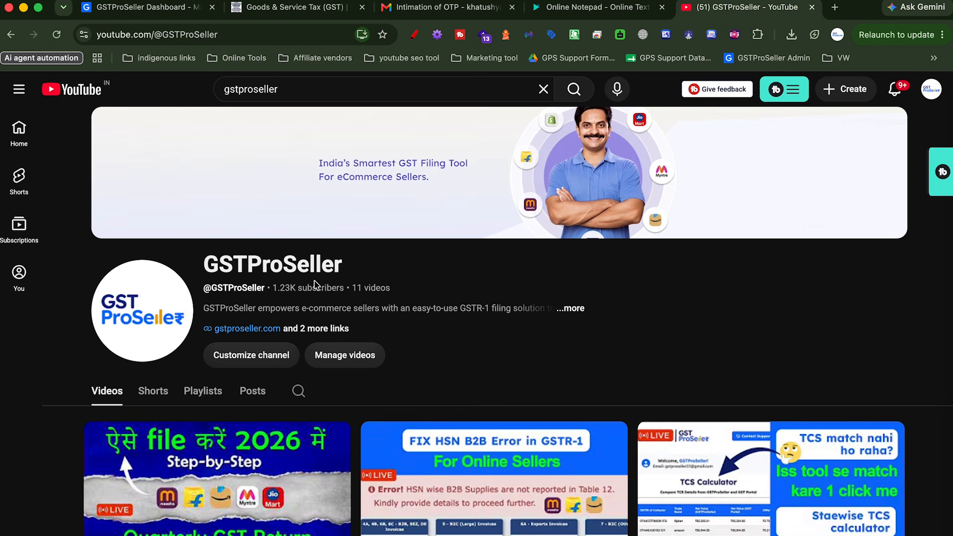
scroll(238, 271, down, 3)
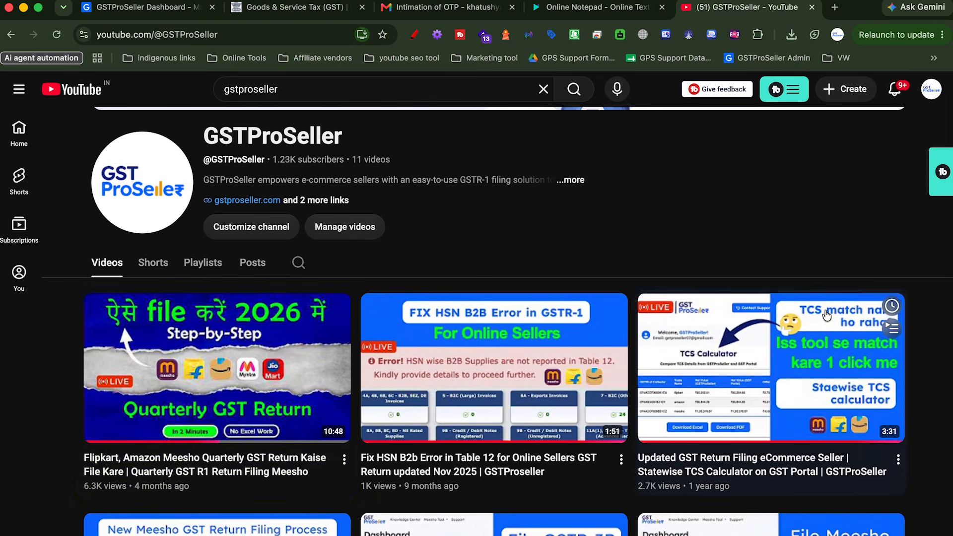
scroll(462, 387, down, 2)
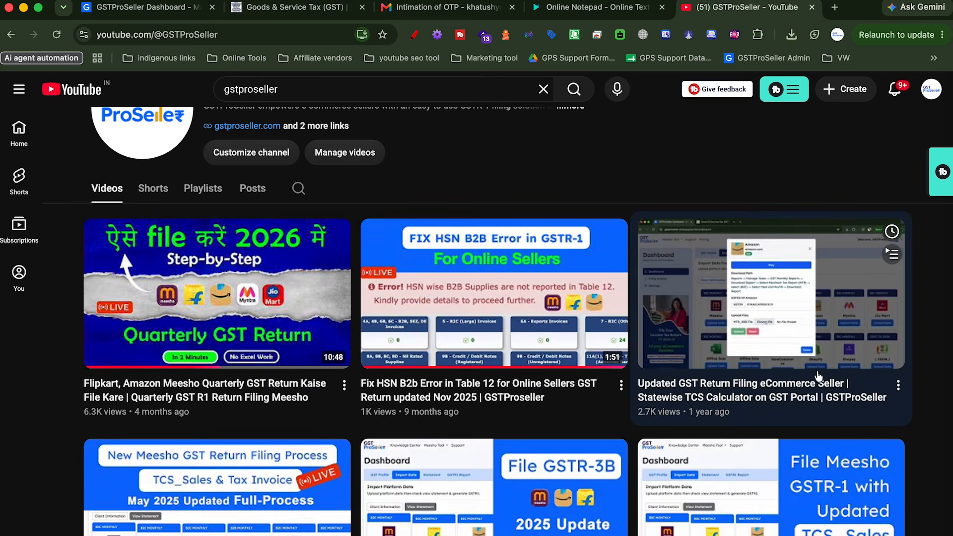
scroll(752, 409, down, 2)
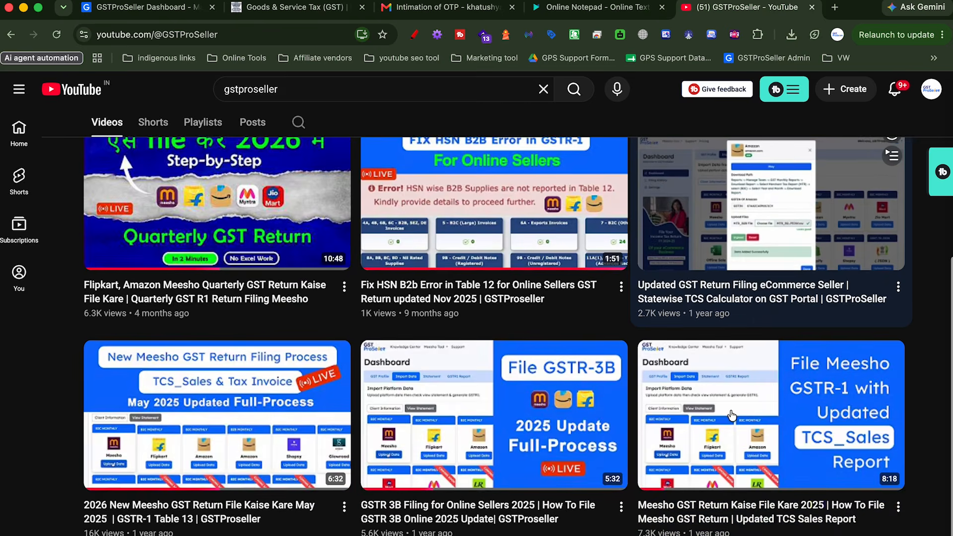
scroll(733, 415, up, 5)
scroll(732, 415, up, 2)
scroll(732, 415, down, 5)
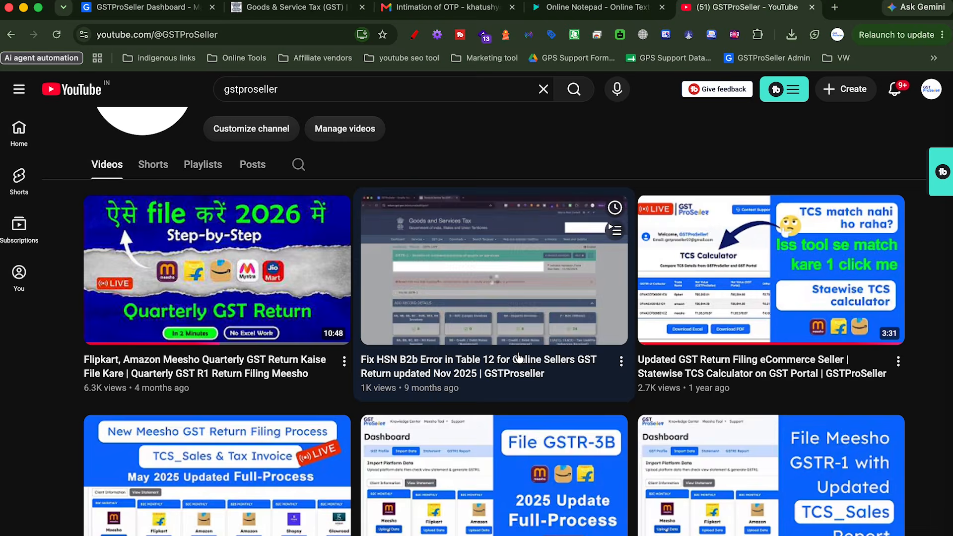
click(191, 9)
Open Free GST Webinar from the Ecom. Sellers menu and read through the masterclass details
click(105, 92)
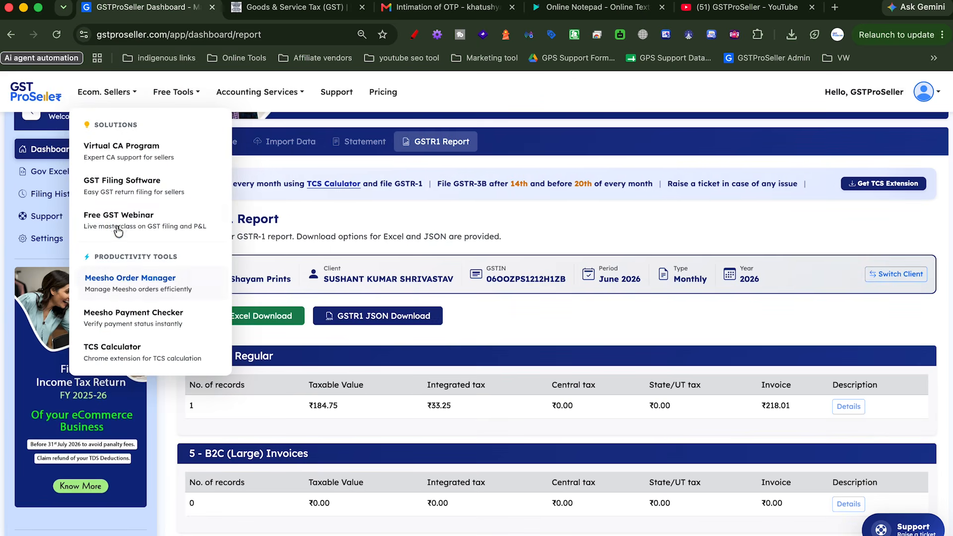
click(118, 228)
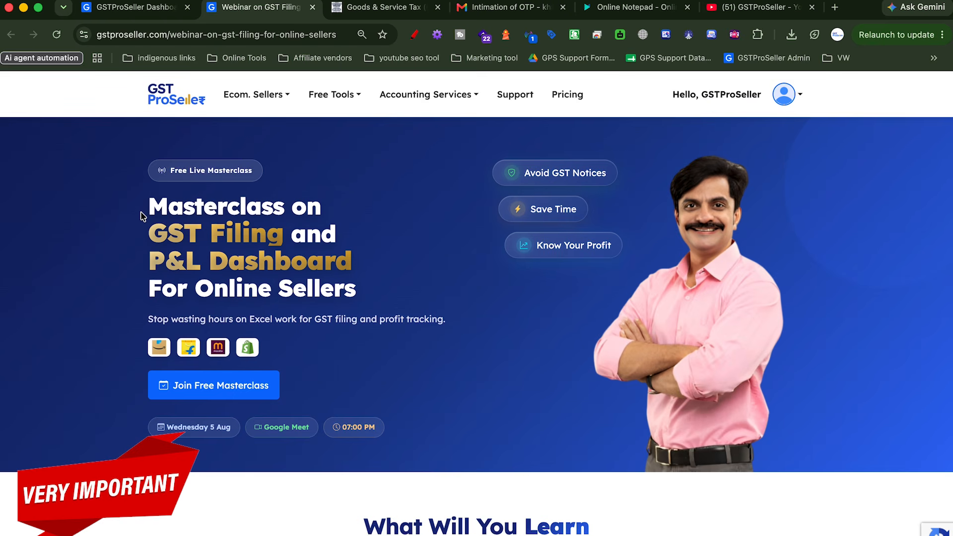
scroll(342, 336, down, 2)
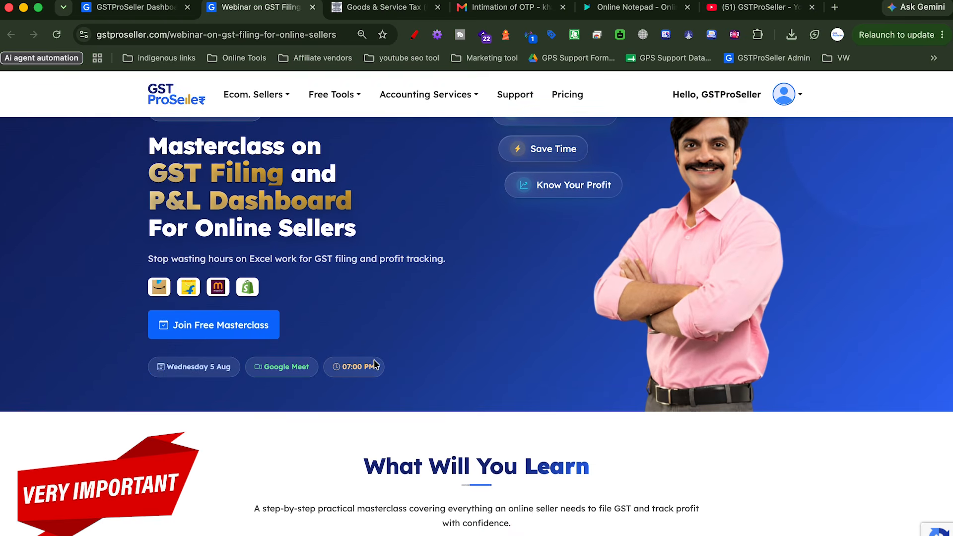
scroll(468, 396, down, 2)
scroll(394, 389, up, 2)
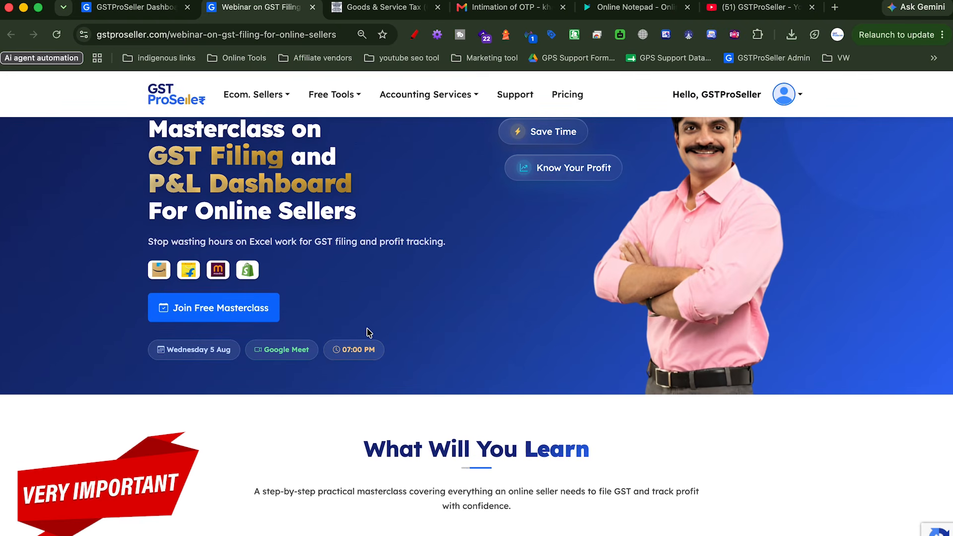
scroll(367, 332, up, 3)
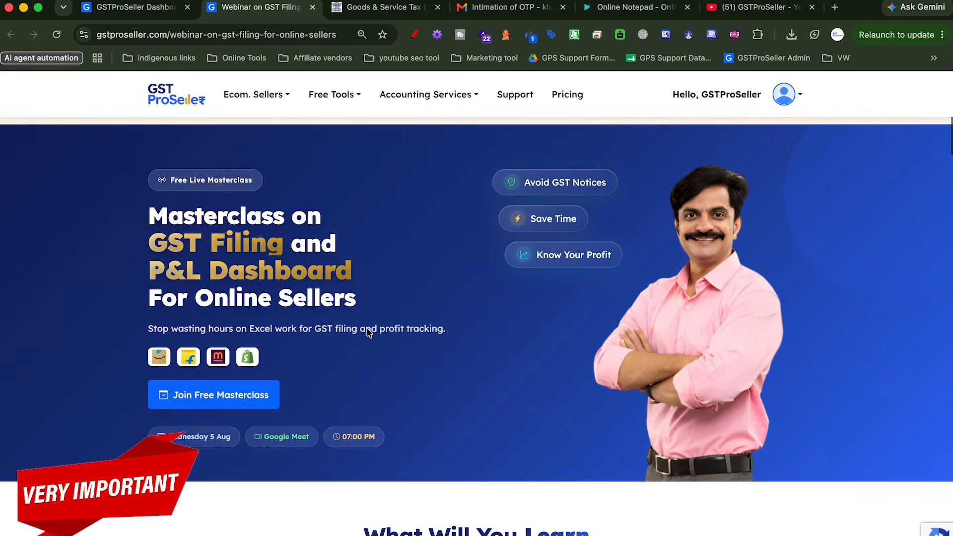